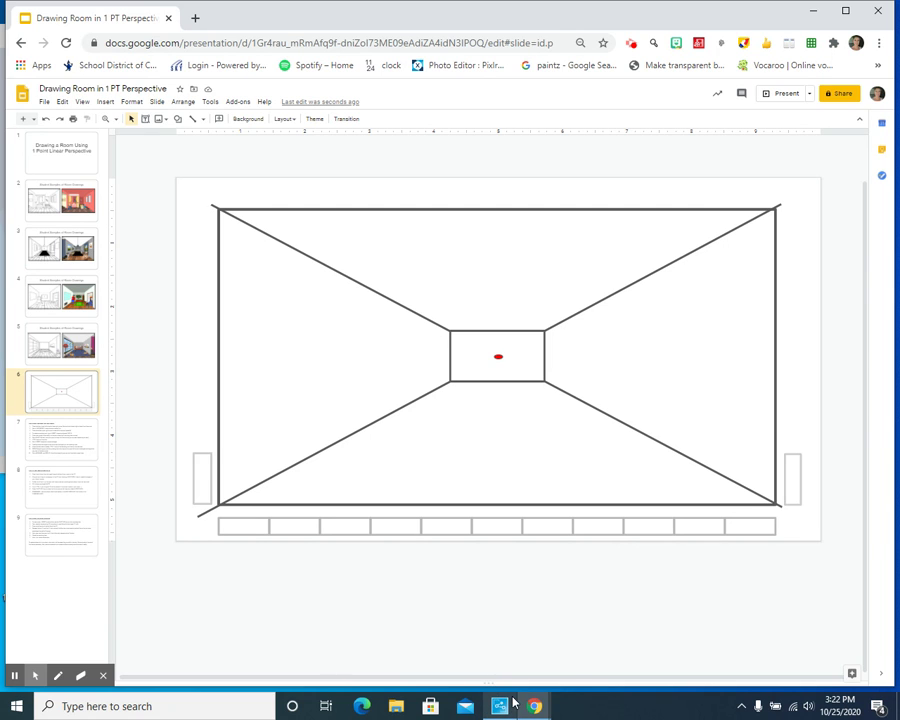
Draw a straight line from the left end of the guide-box row below the room to the red vanishing point, with 3 px weight
mouse_move(510, 702)
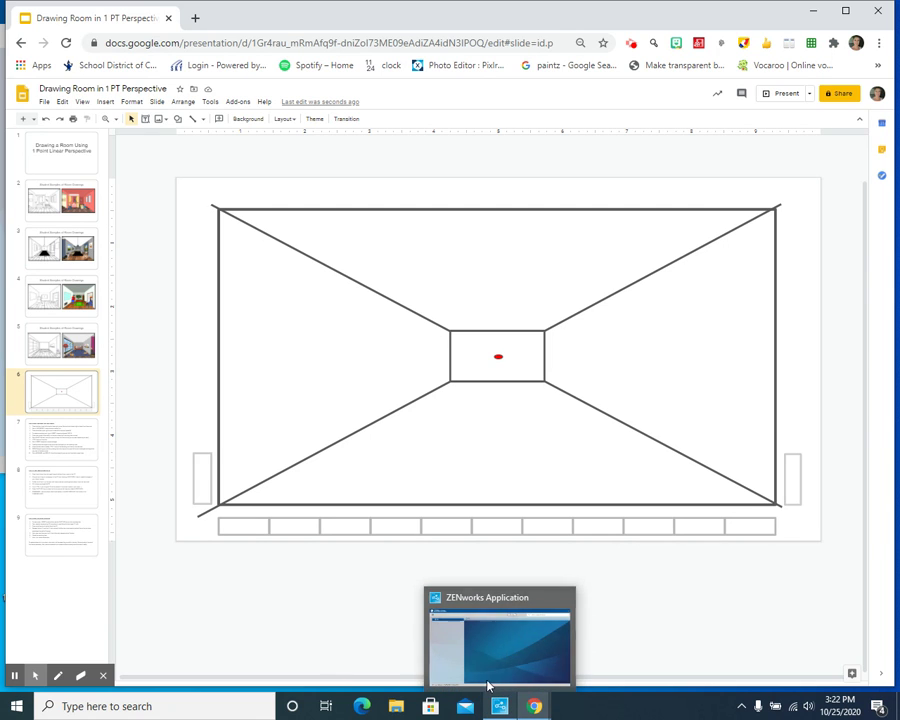
click(108, 103)
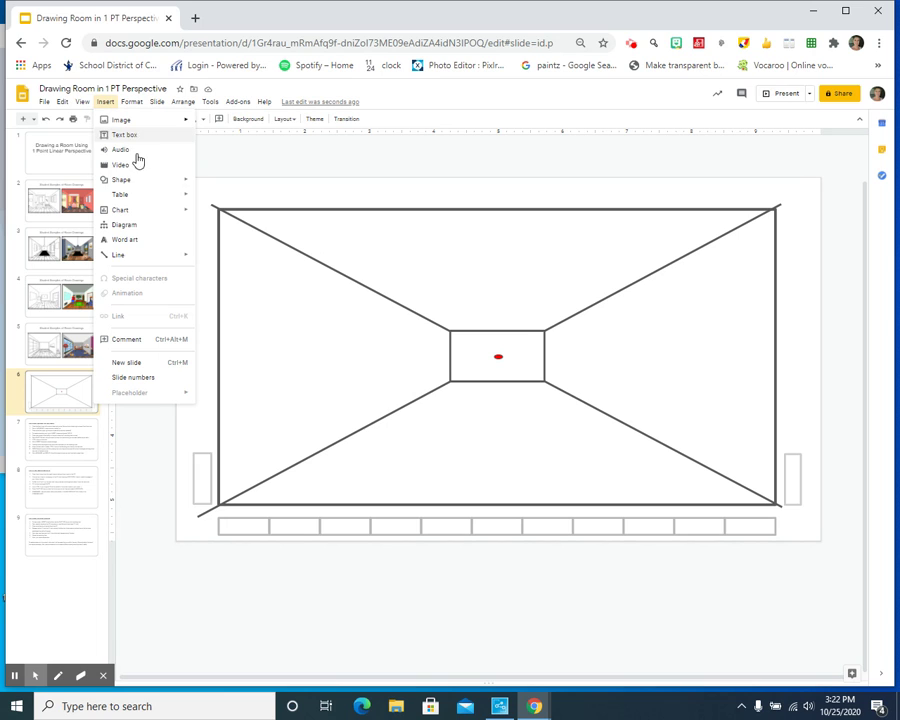
click(124, 261)
click(248, 260)
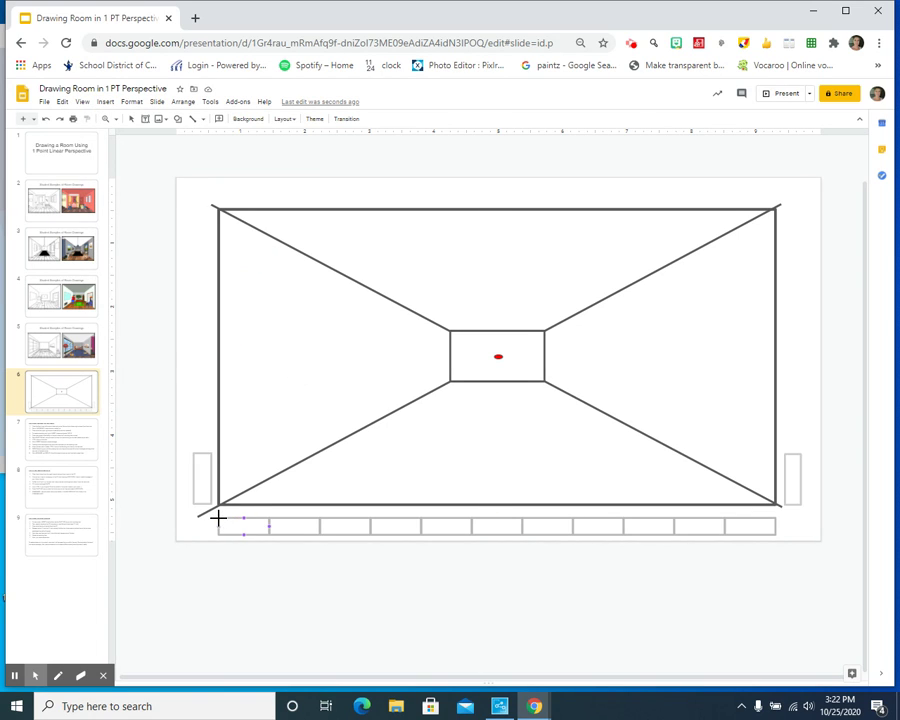
mouse_move(218, 518)
mouse_down()
mouse_move(279, 506)
mouse_move(507, 367)
mouse_move(497, 357)
mouse_up()
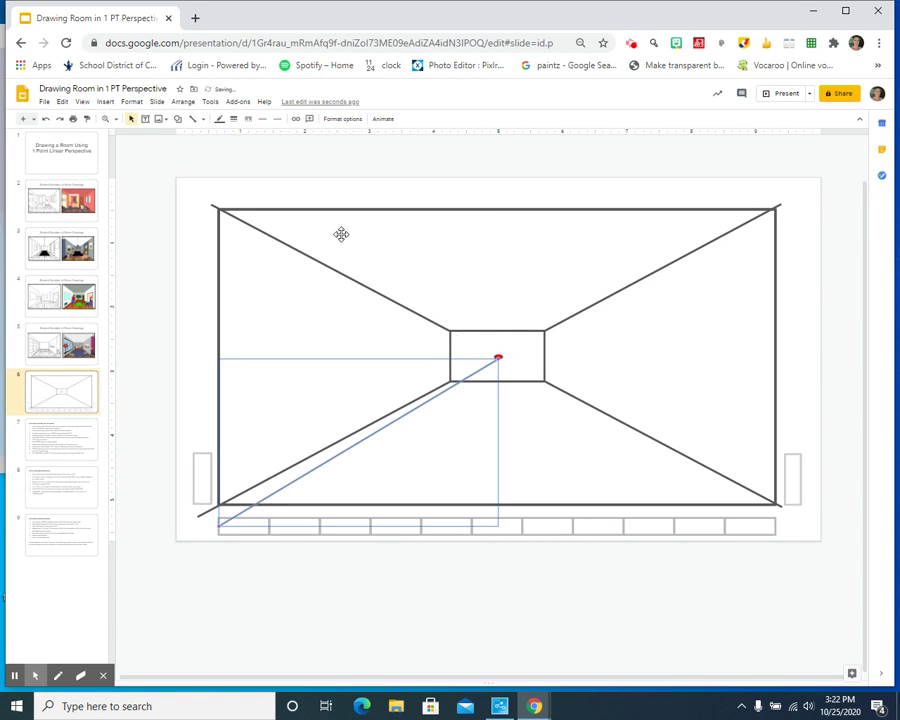
click(235, 119)
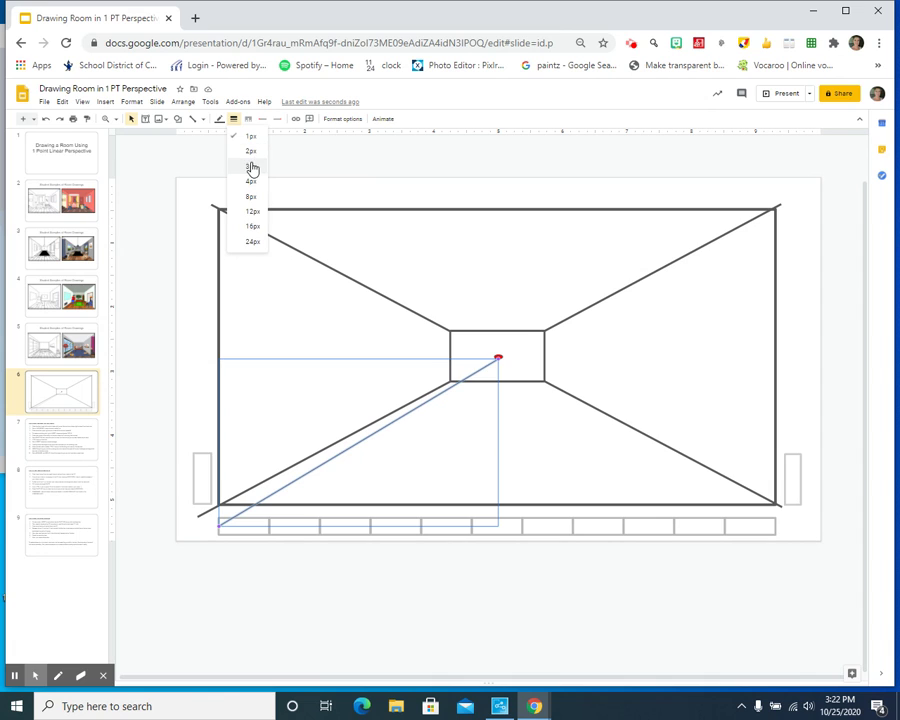
click(251, 167)
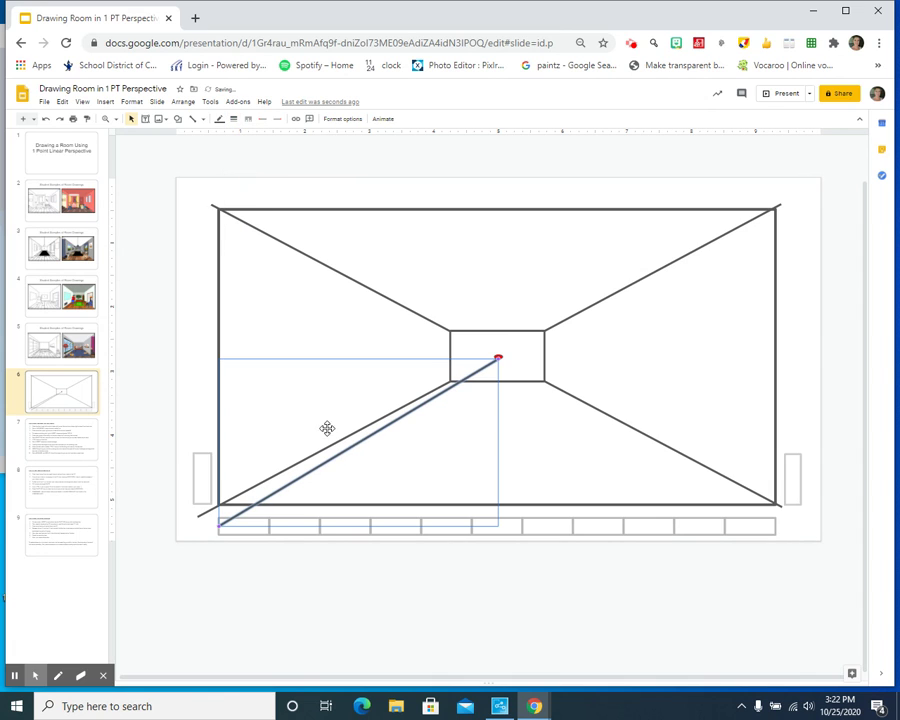
click(178, 285)
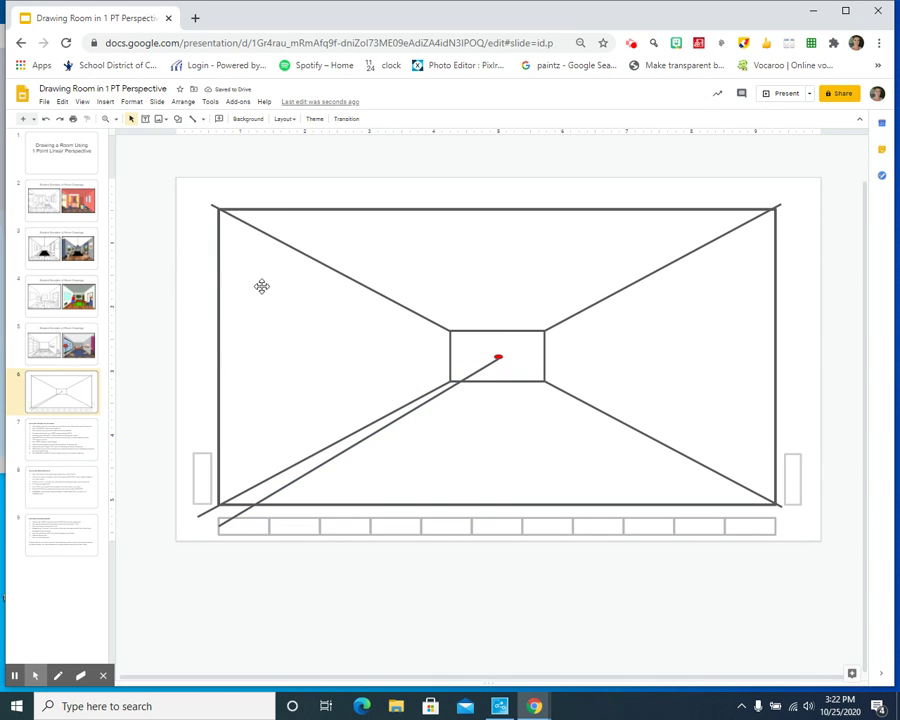
Draw a matching line from the first divider at the left of the guide-box row to the red vanishing point
click(398, 419)
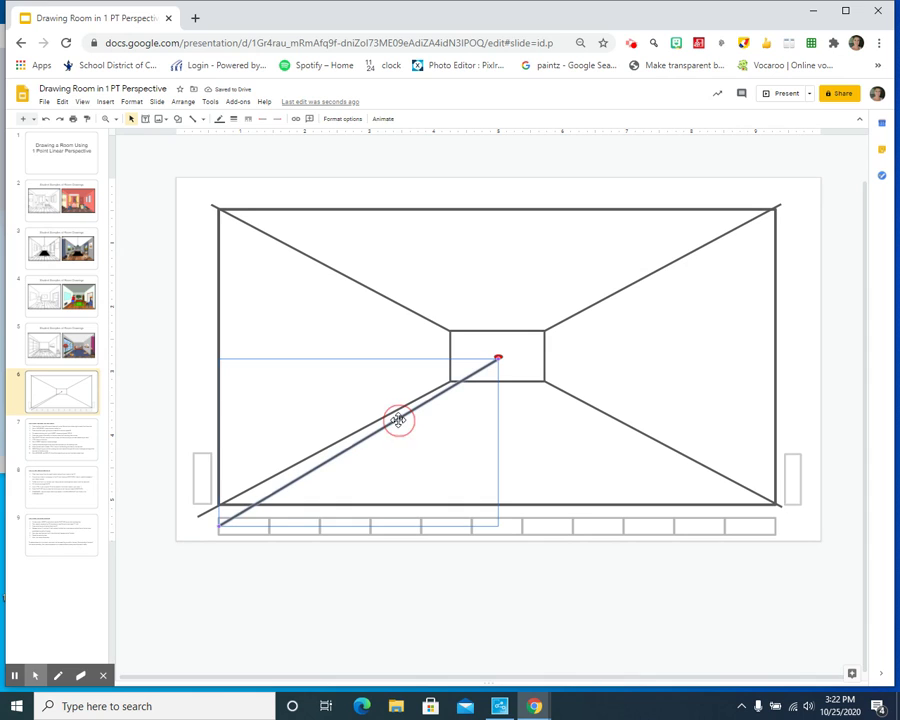
click(193, 123)
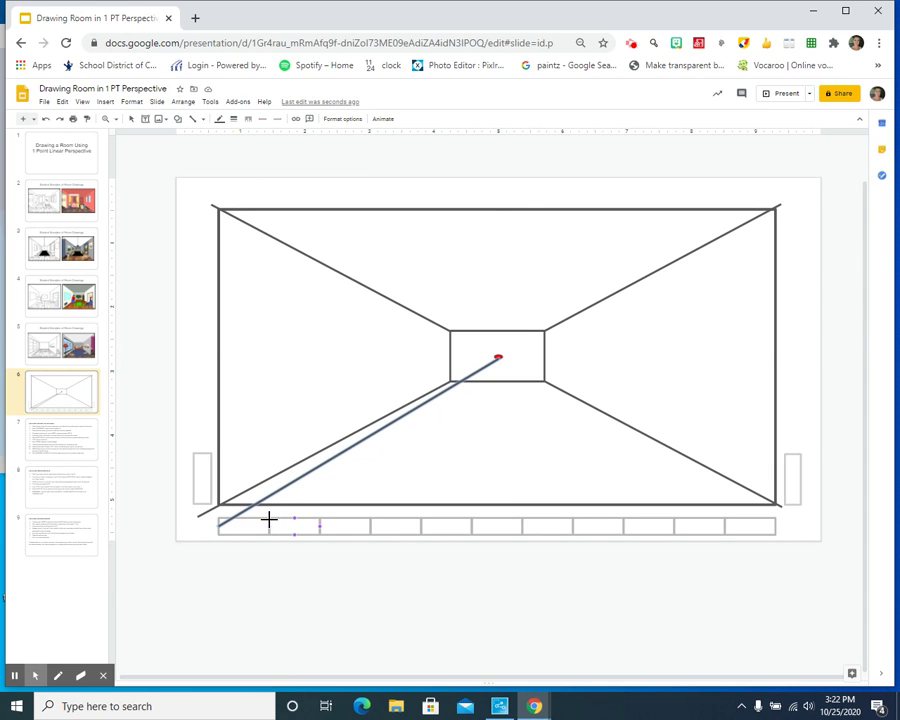
drag(268, 521, 497, 357)
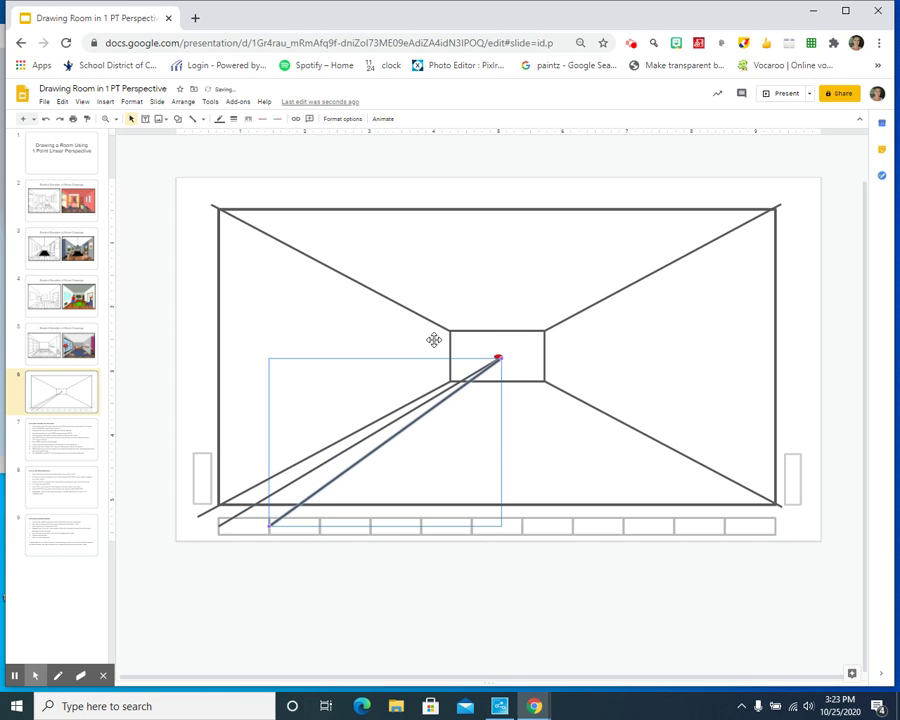
Draw lines to the red vanishing point from the right end of the guide-box row and from its first divider from the right
click(188, 118)
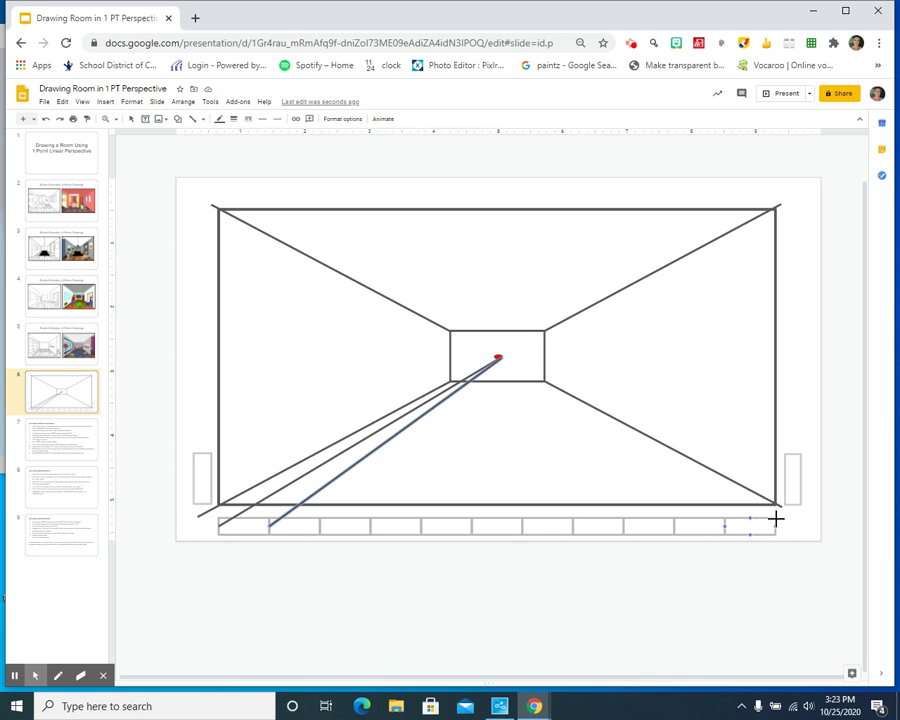
drag(776, 520, 499, 358)
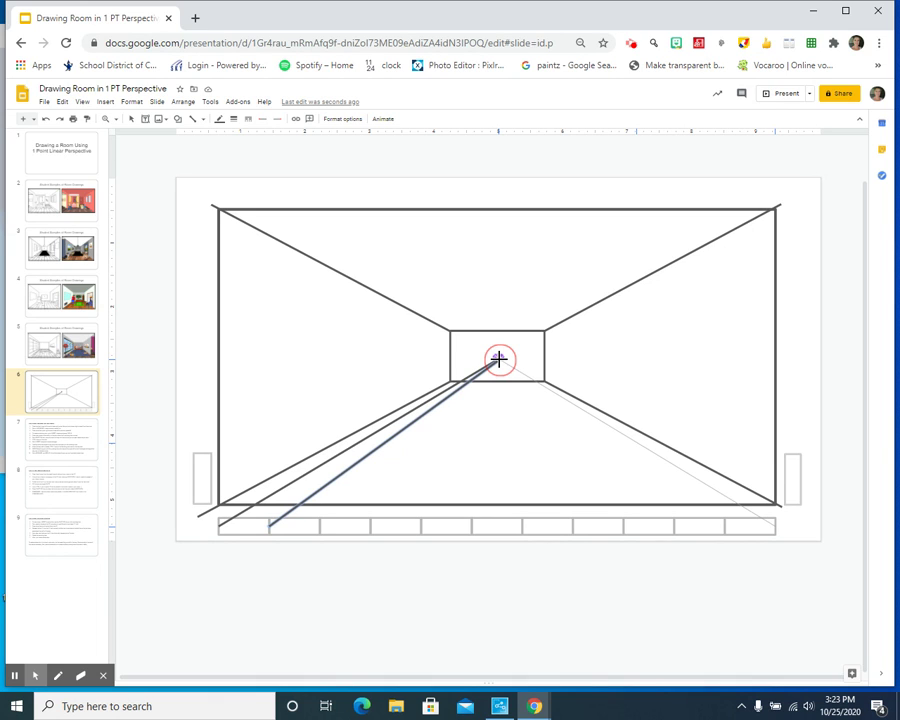
drag(499, 358, 499, 358)
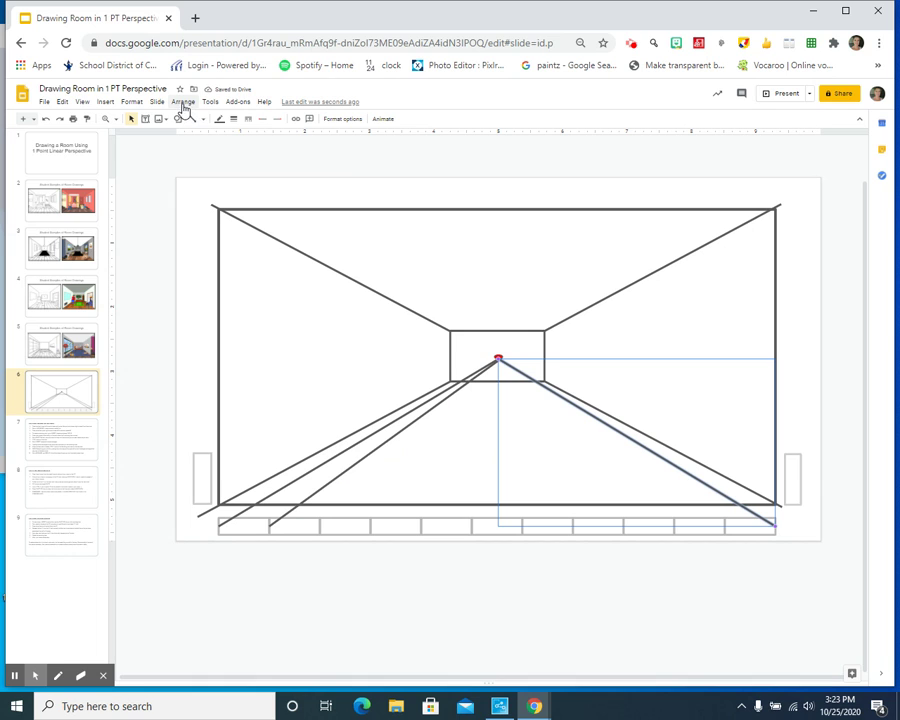
click(190, 119)
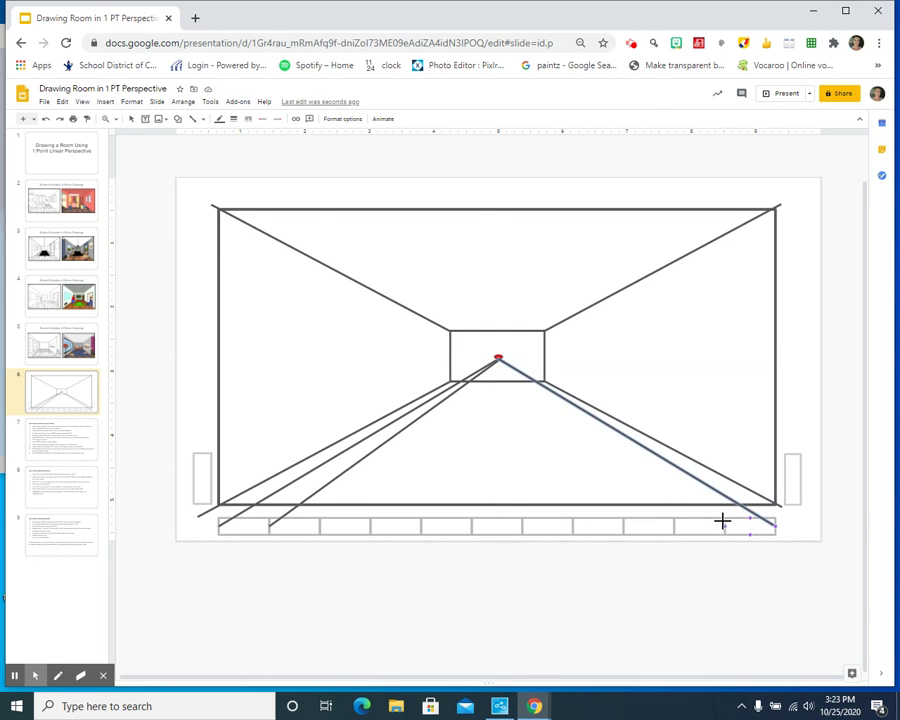
drag(725, 517, 498, 358)
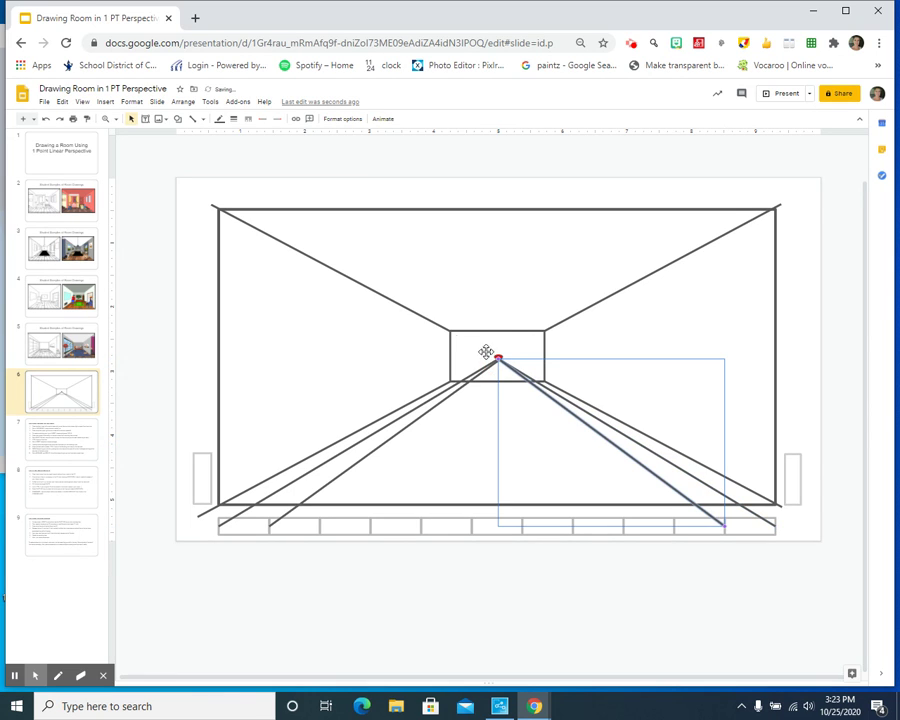
Draw lines to the vanishing point from the second divider from the left and the second from the right of the guide-box row
click(194, 119)
mouse_move(321, 521)
mouse_down()
mouse_move(475, 398)
mouse_move(495, 358)
mouse_up()
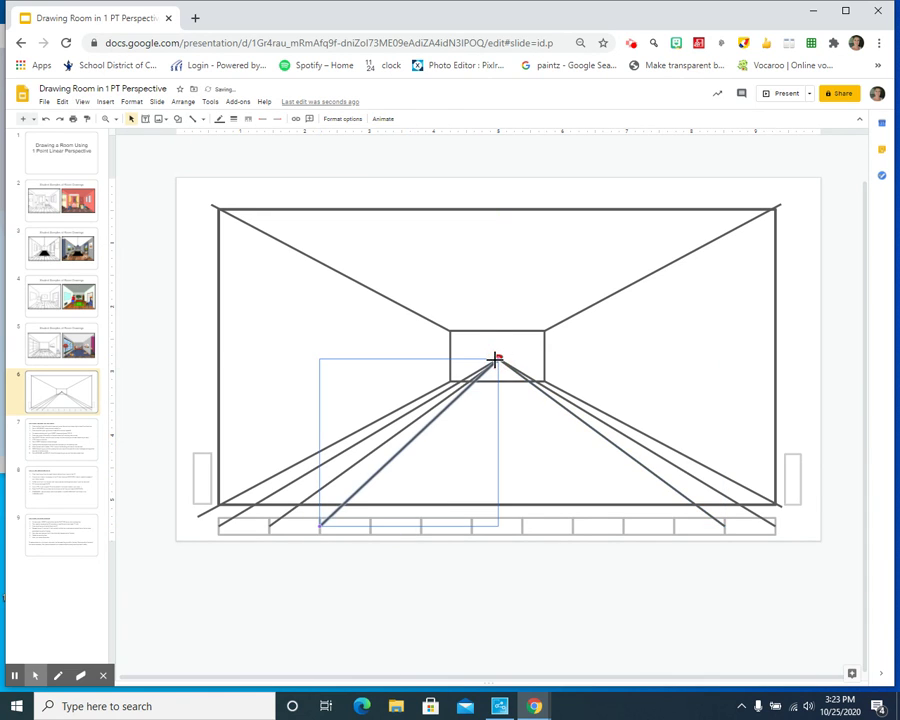
click(194, 119)
drag(675, 519, 498, 358)
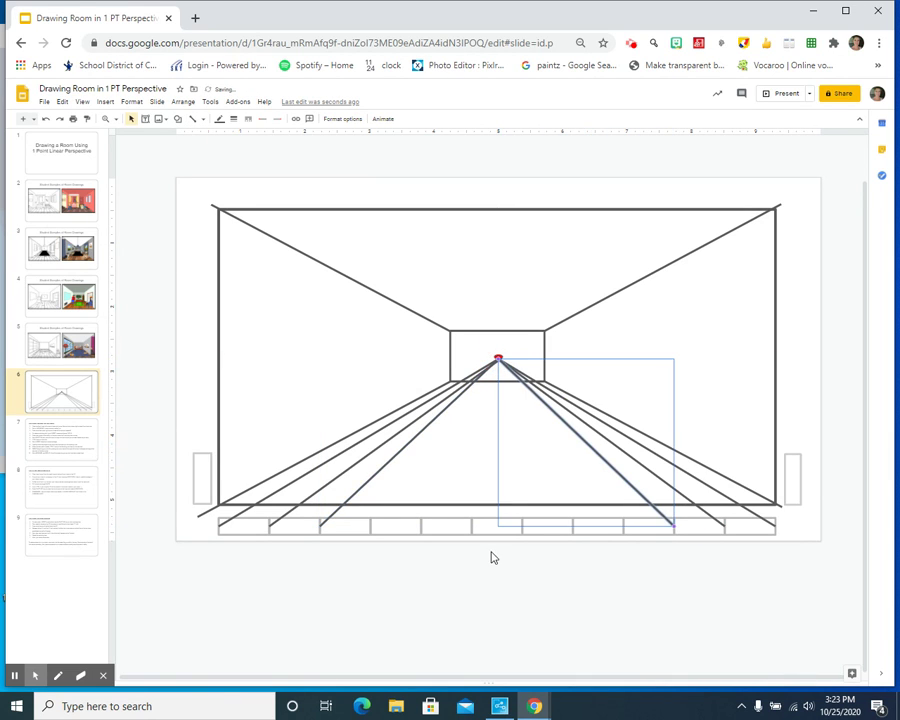
Draw lines to the vanishing point from the third and fourth dividers from the left of the guide-box row
click(194, 119)
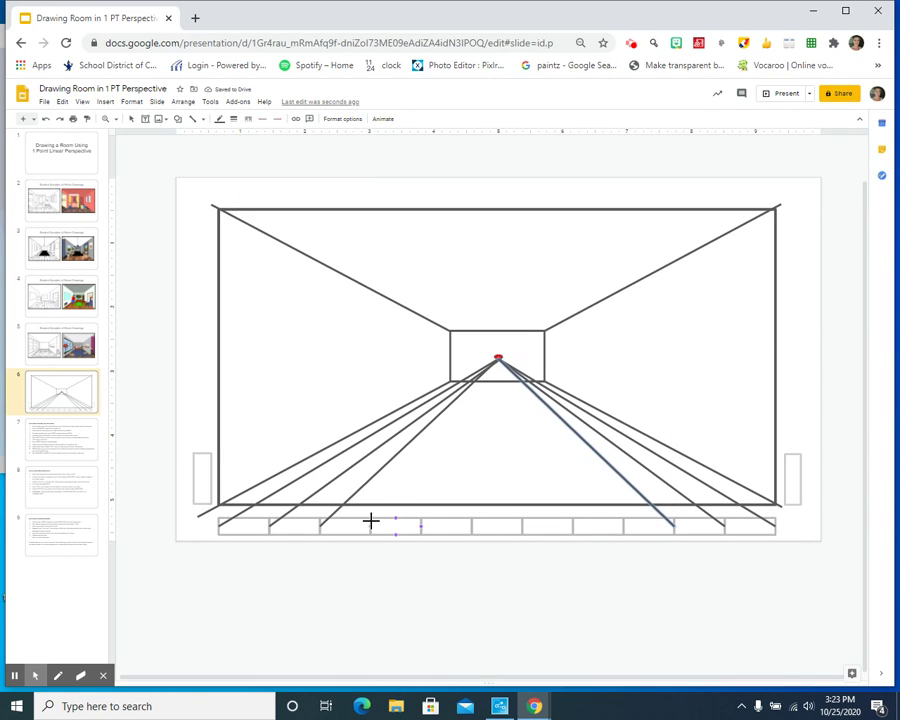
drag(370, 520, 498, 358)
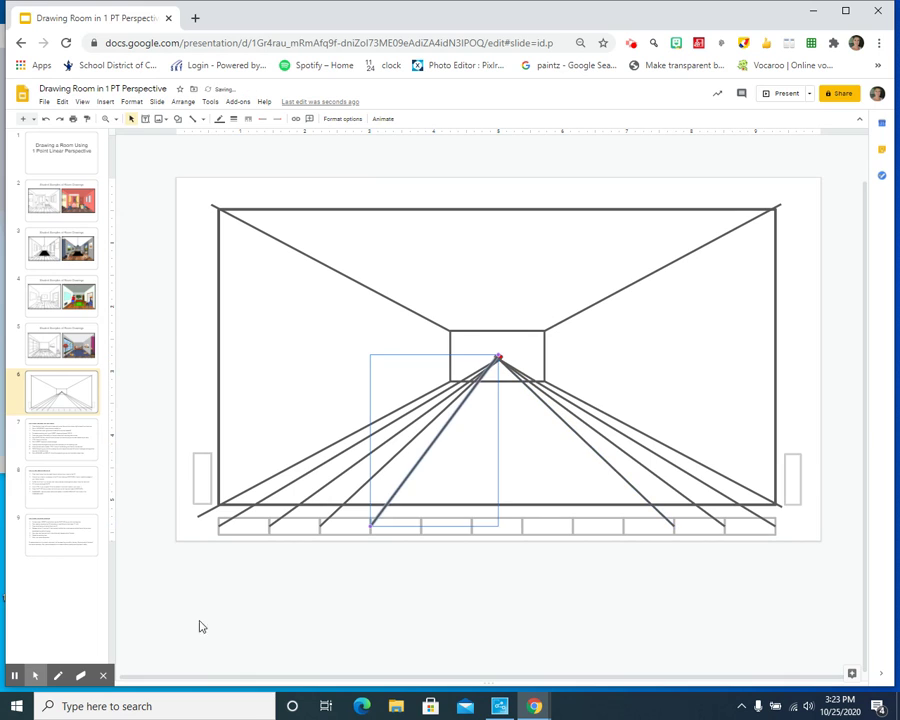
click(194, 119)
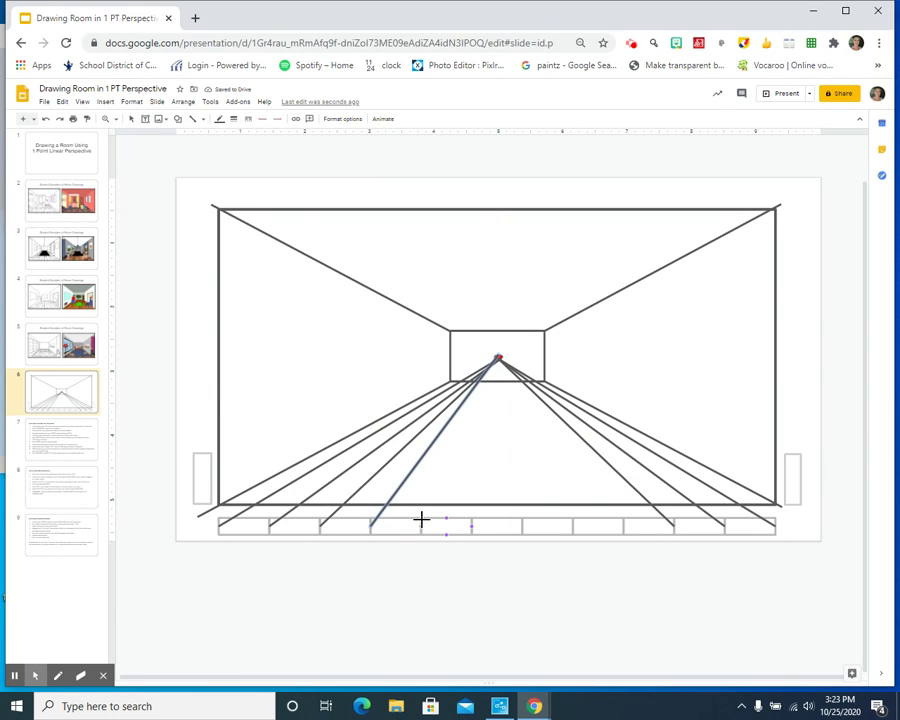
drag(422, 520, 498, 358)
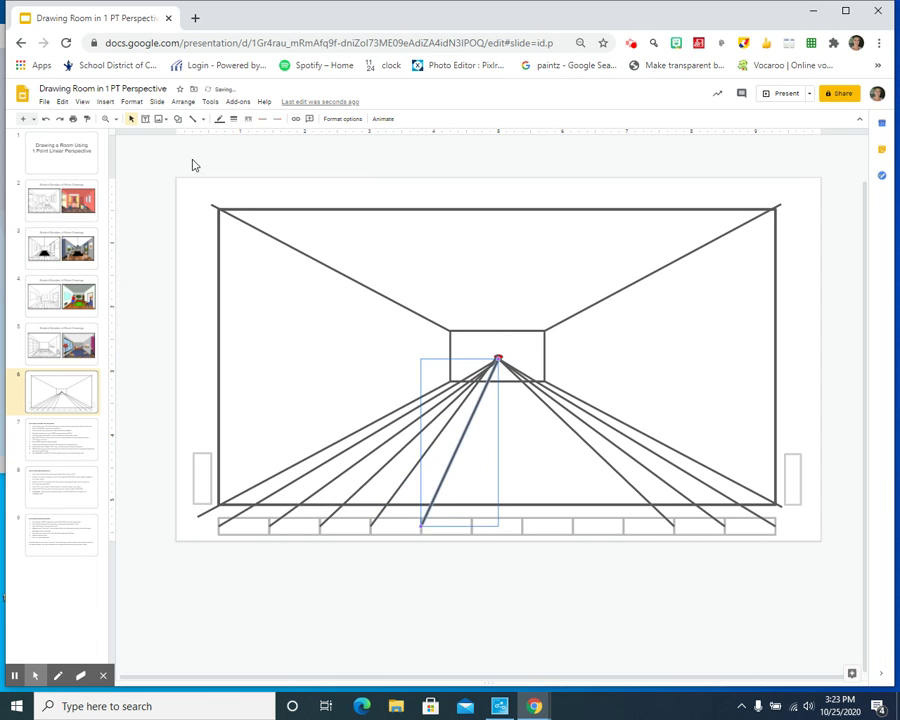
click(247, 181)
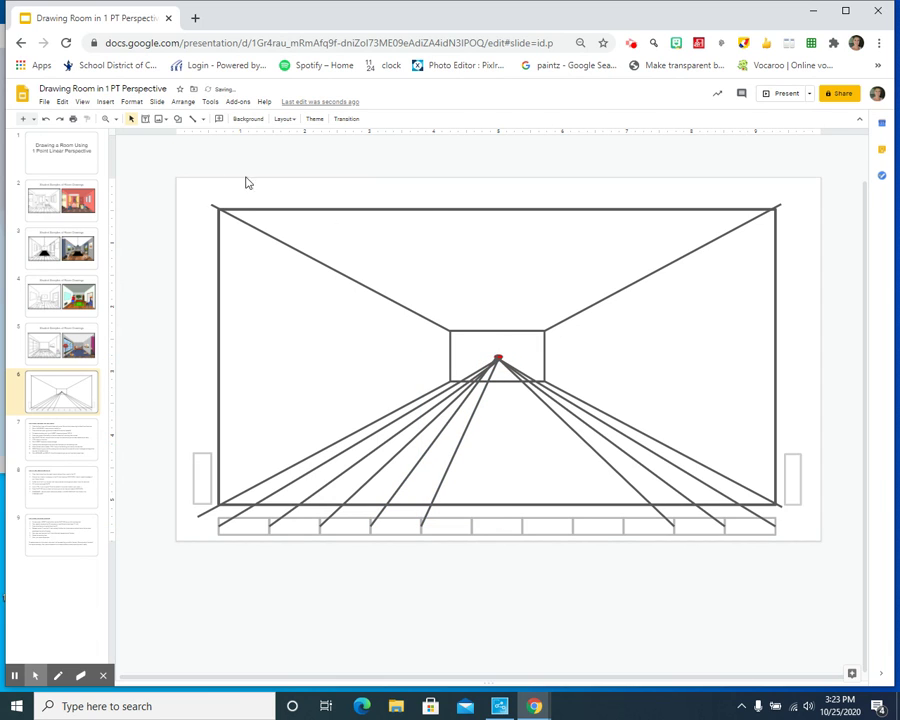
Draw lines to the vanishing point from the third divider from the right and the fifth from the left of the guide-box row
click(191, 118)
mouse_move(623, 521)
mouse_down()
mouse_move(550, 412)
mouse_move(497, 357)
mouse_up()
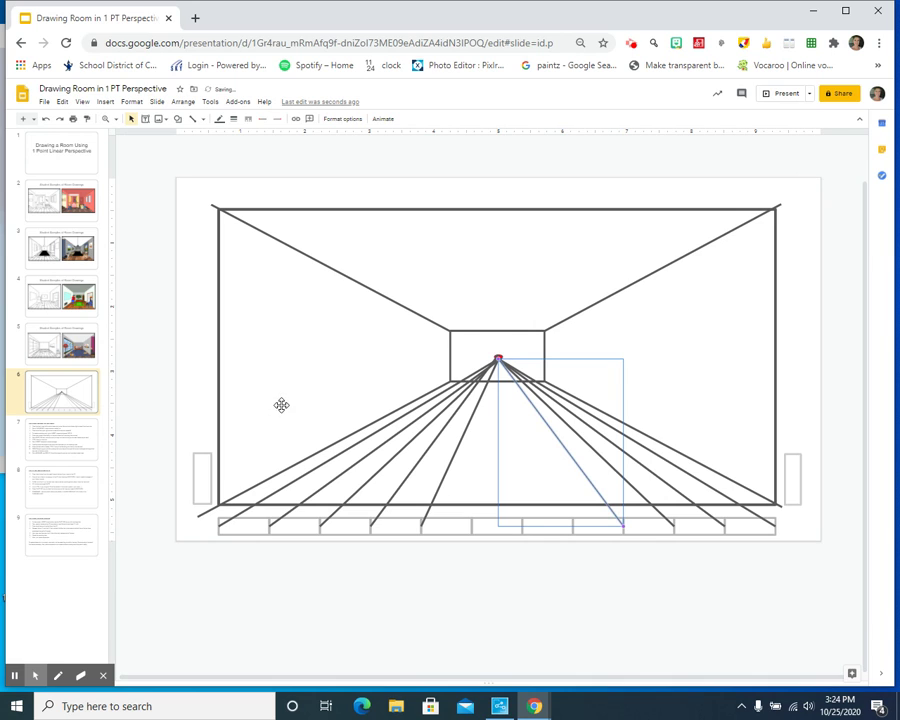
click(194, 121)
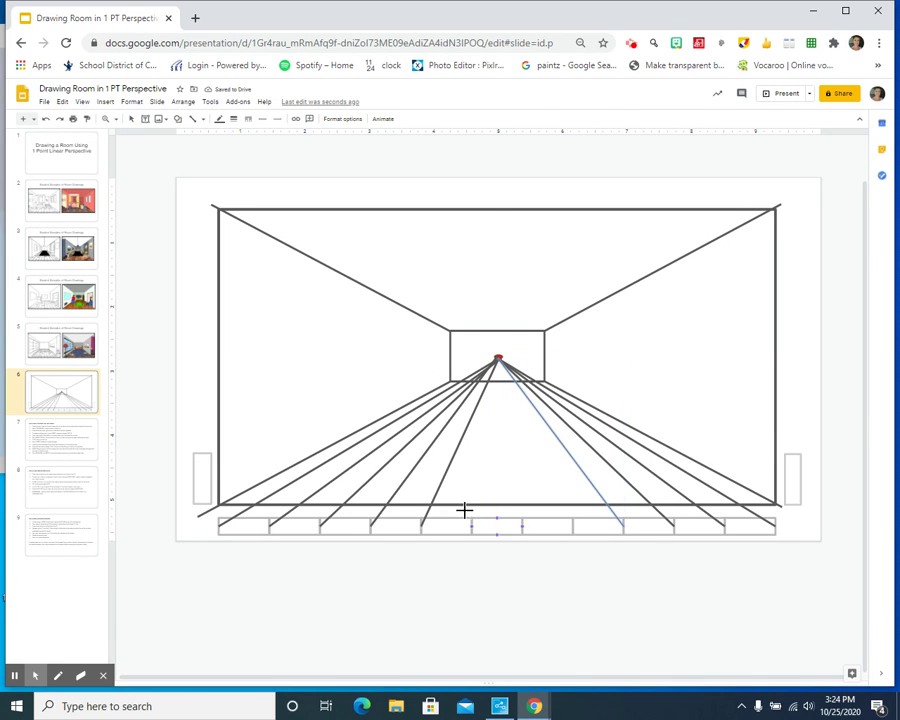
drag(472, 520, 495, 357)
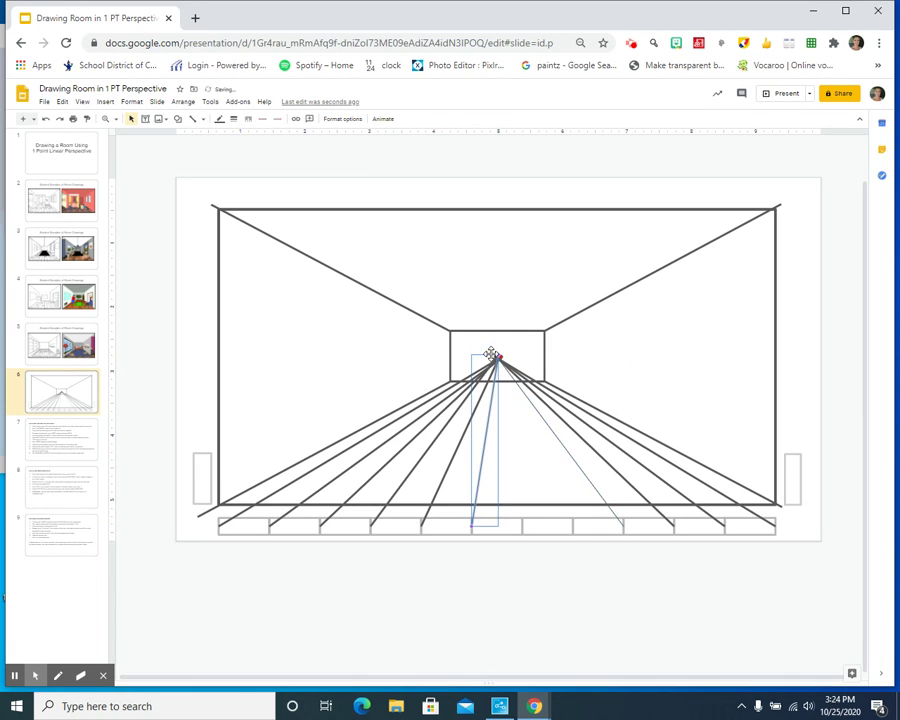
click(194, 121)
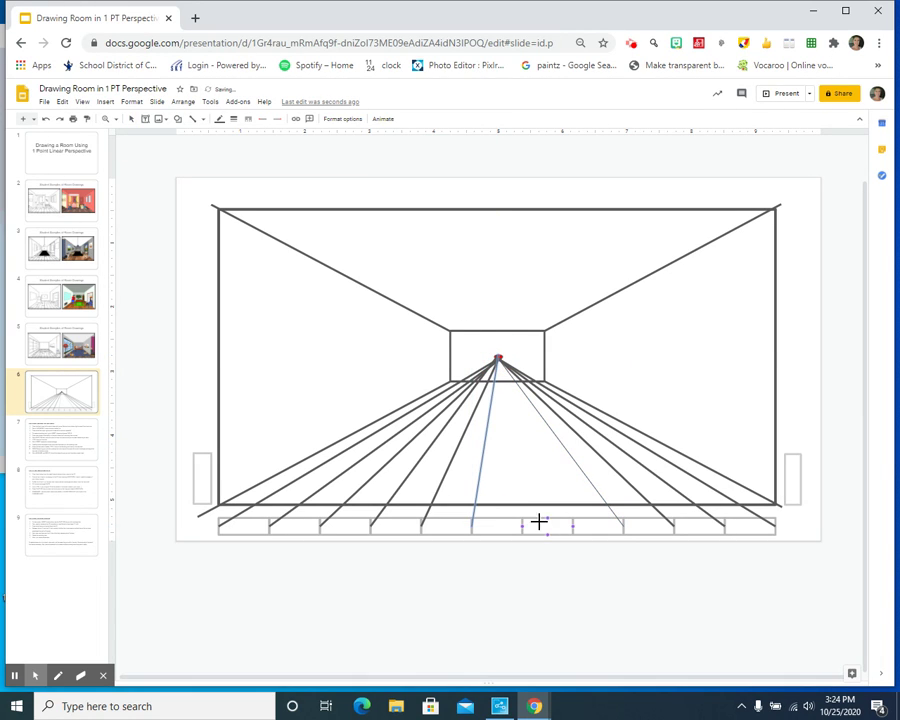
drag(484, 460, 523, 500)
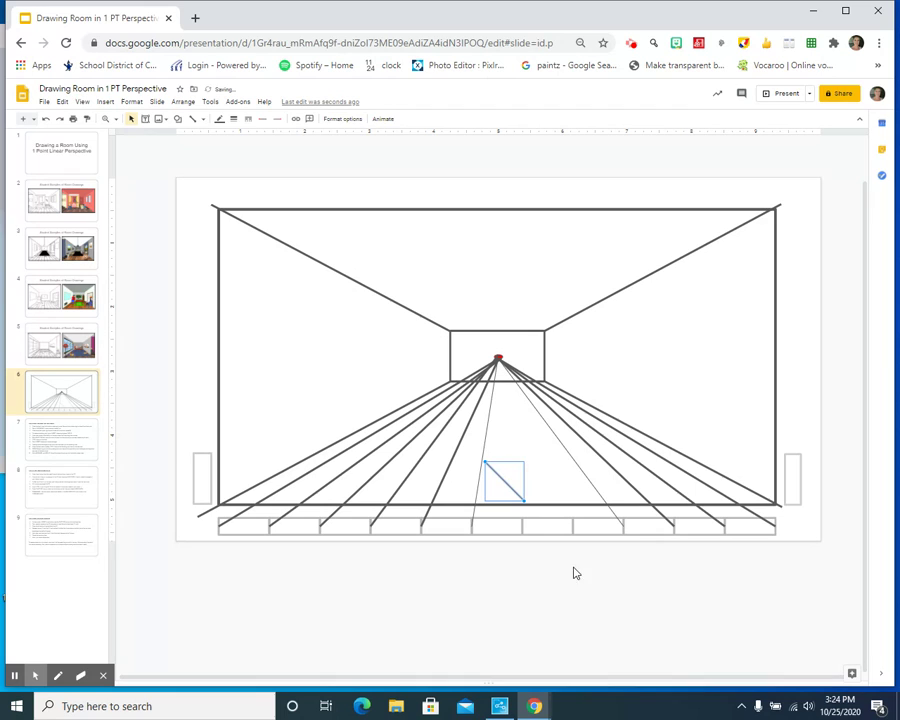
click(484, 428)
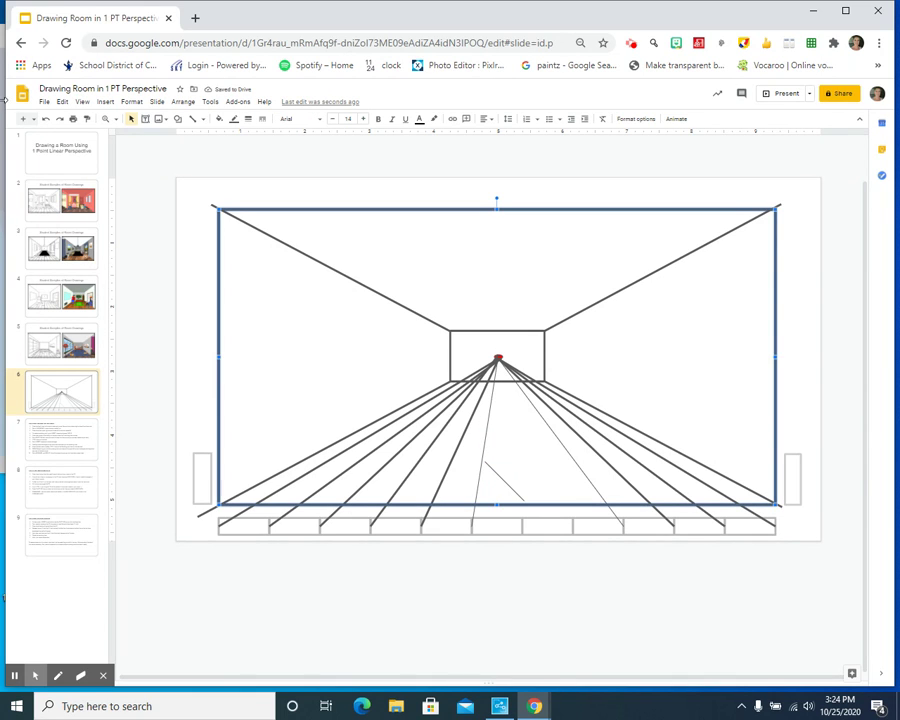
click(46, 120)
click(46, 120)
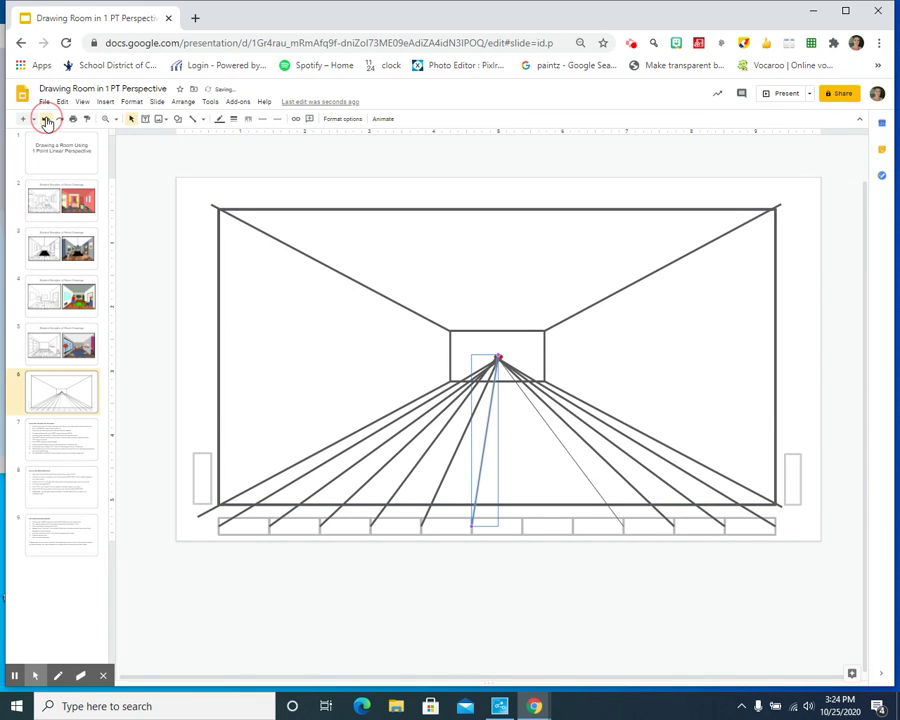
click(59, 120)
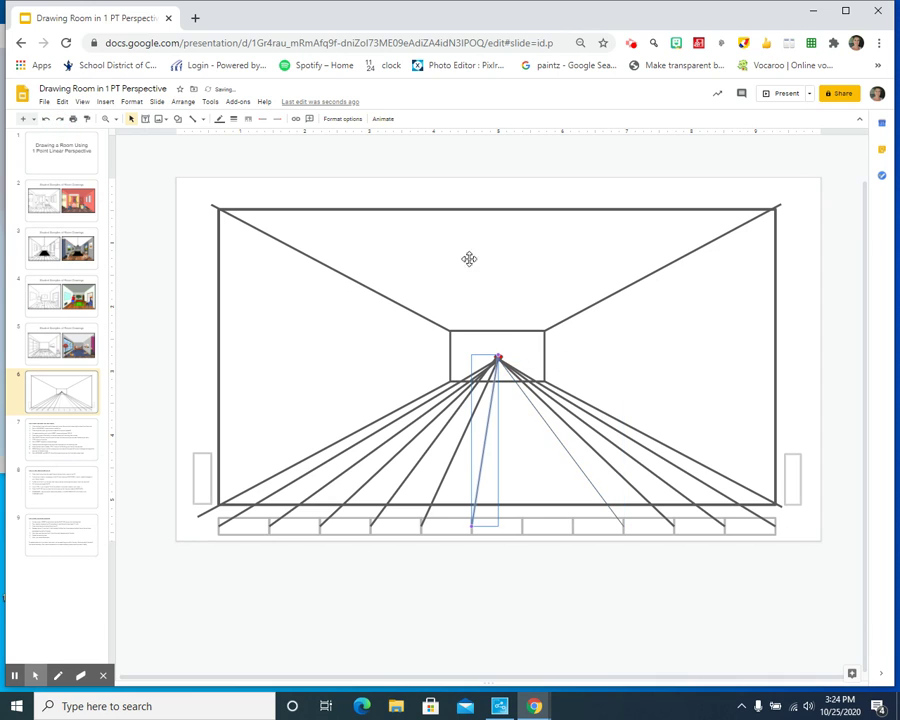
Set the weight of the floor line from the fifth divider from the left to 3 px
click(234, 120)
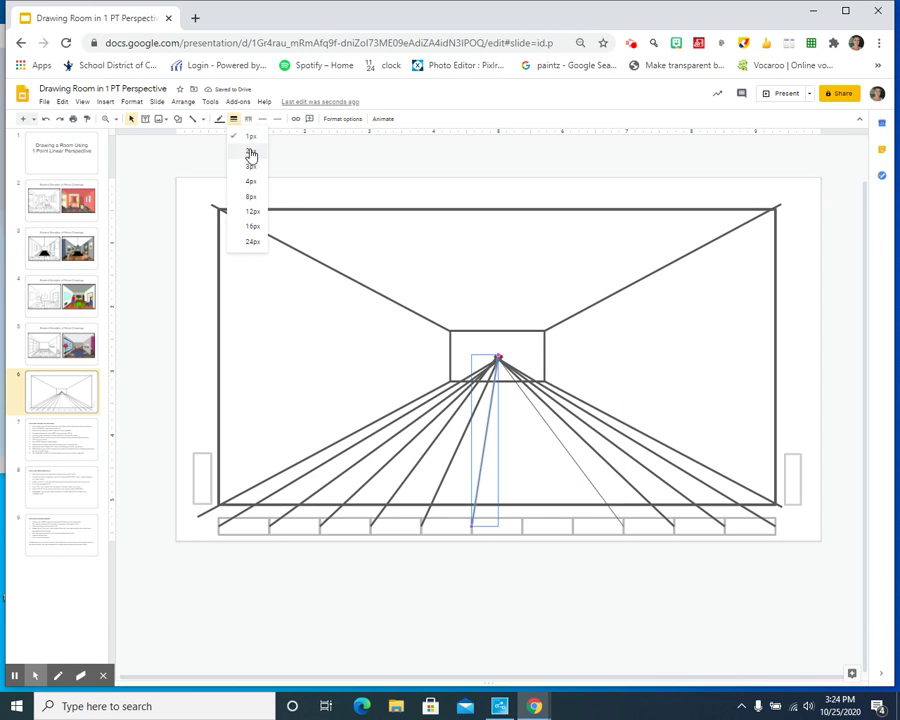
click(251, 153)
click(234, 120)
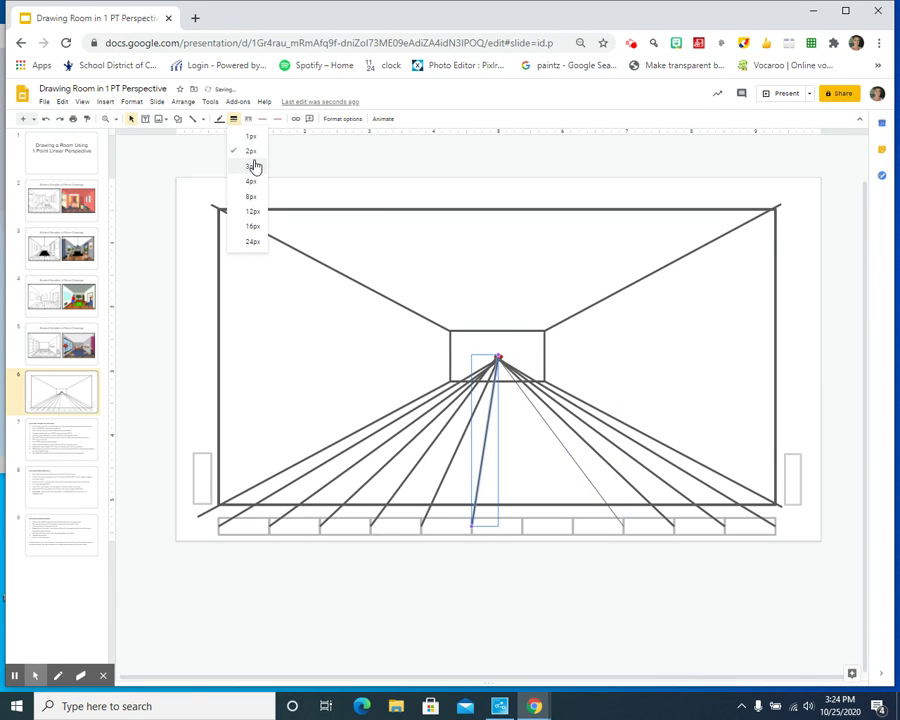
click(254, 166)
Set the weight of the floor line from the third divider from the right to 2 px
click(596, 488)
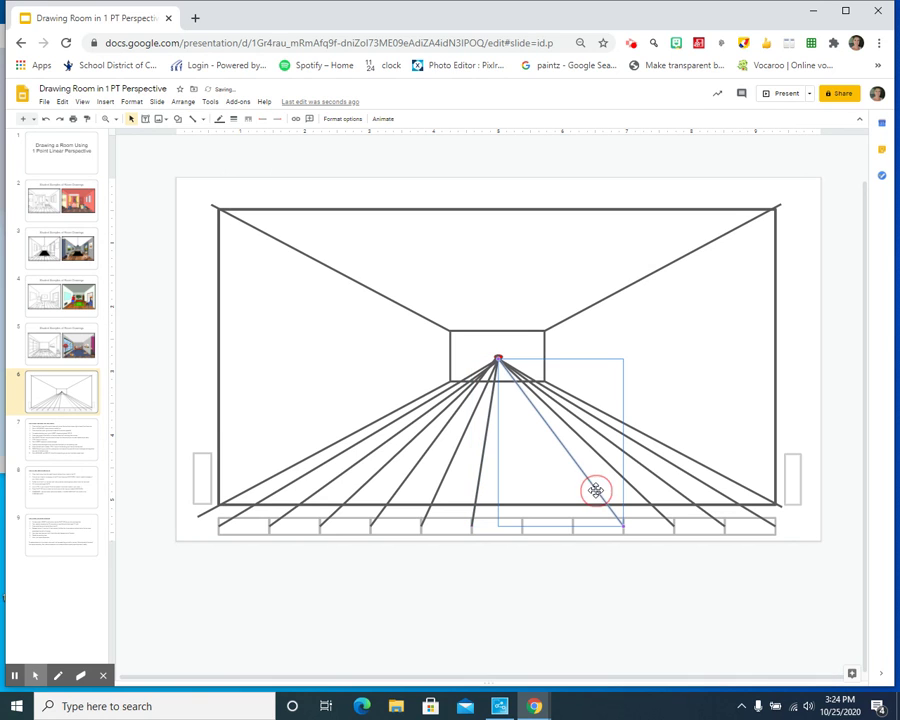
click(231, 120)
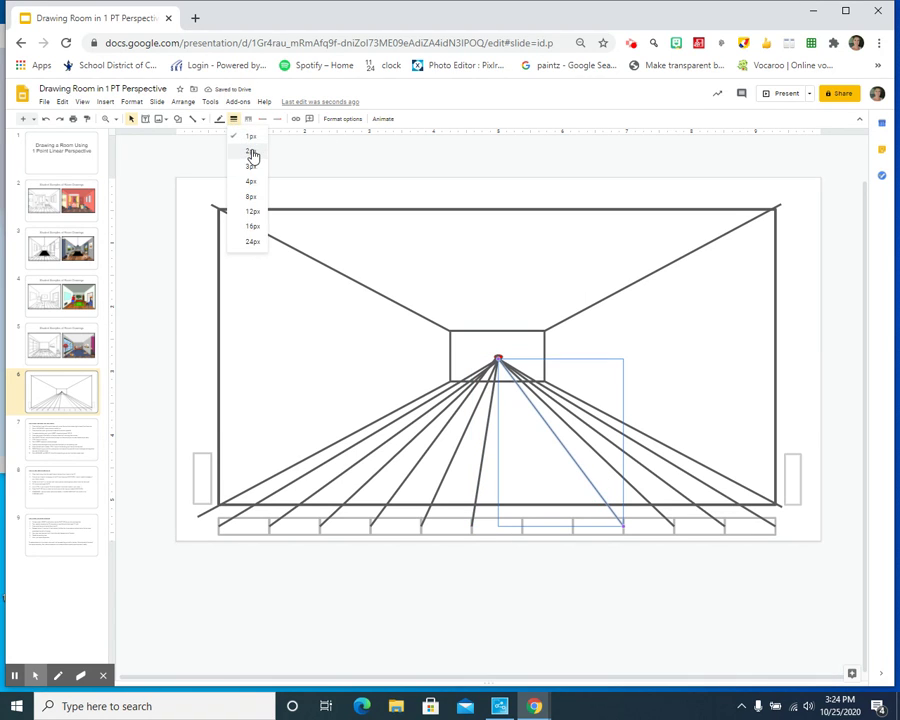
click(251, 153)
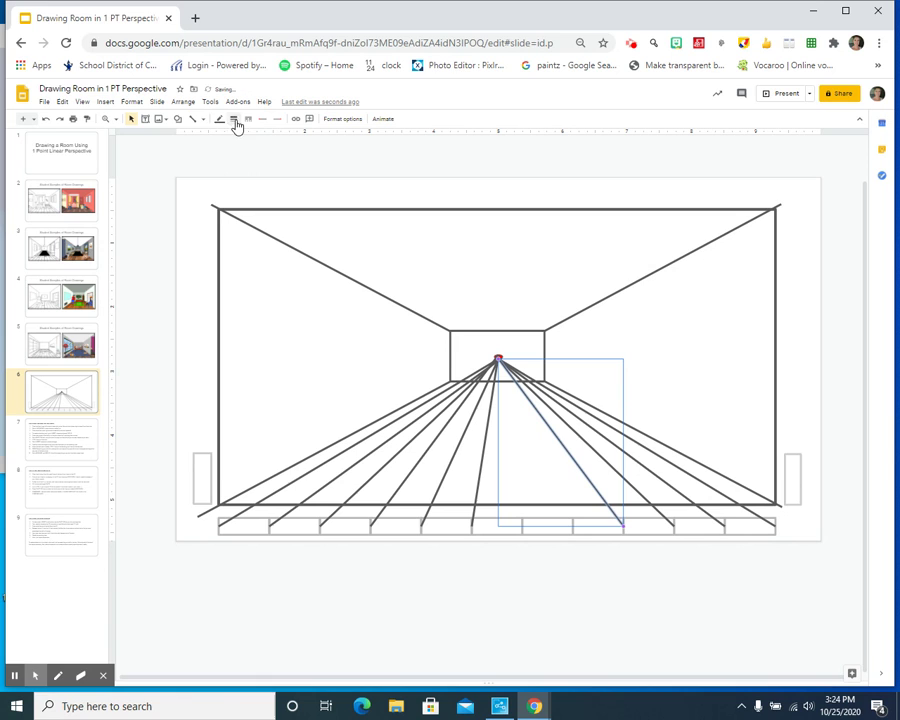
Draw lines to the vanishing point from the two remaining dividers, the sixth and seventh from the left of the guide-box row
click(193, 119)
click(520, 516)
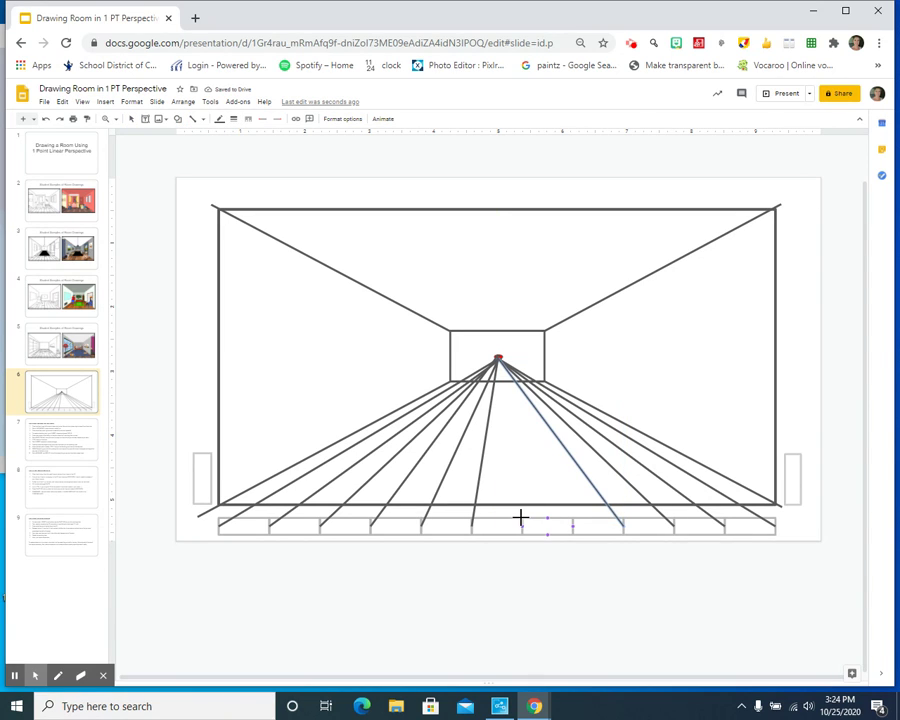
drag(520, 518, 498, 358)
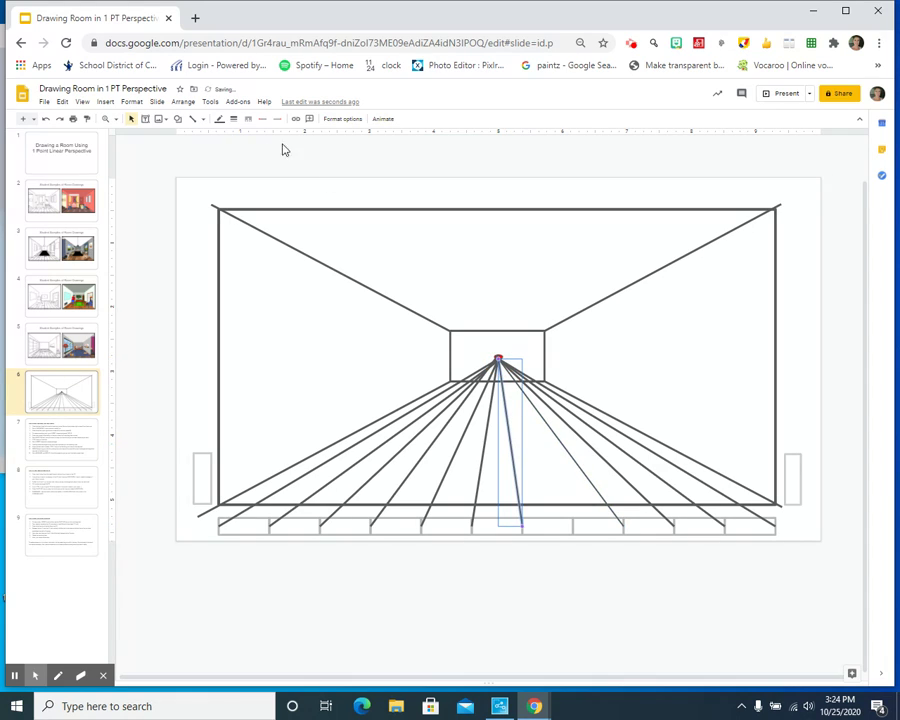
click(193, 119)
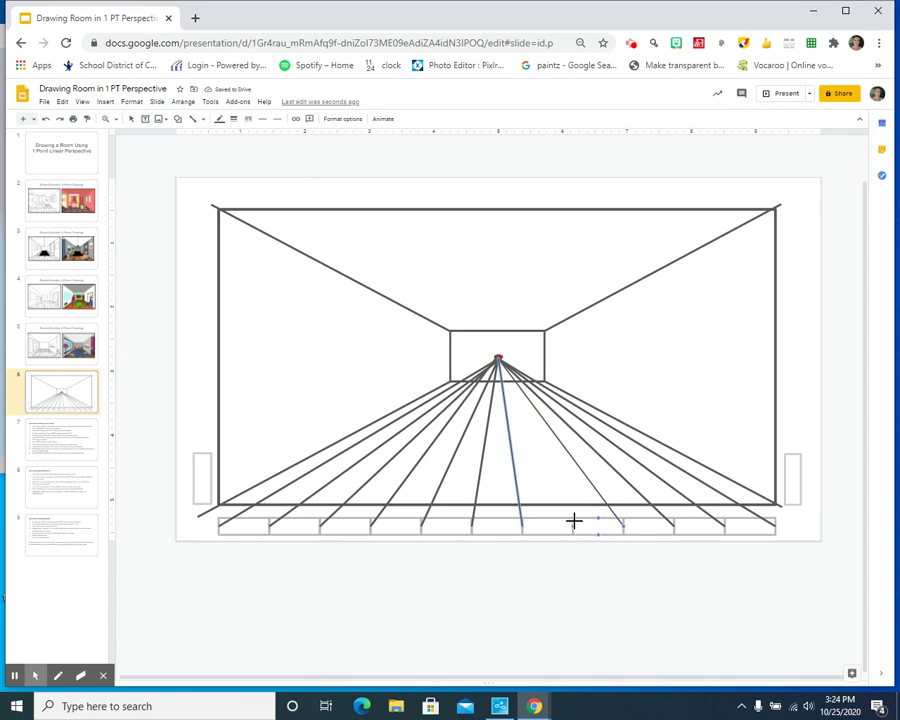
mouse_move(574, 518)
mouse_down()
mouse_move(546, 414)
mouse_move(494, 354)
mouse_up()
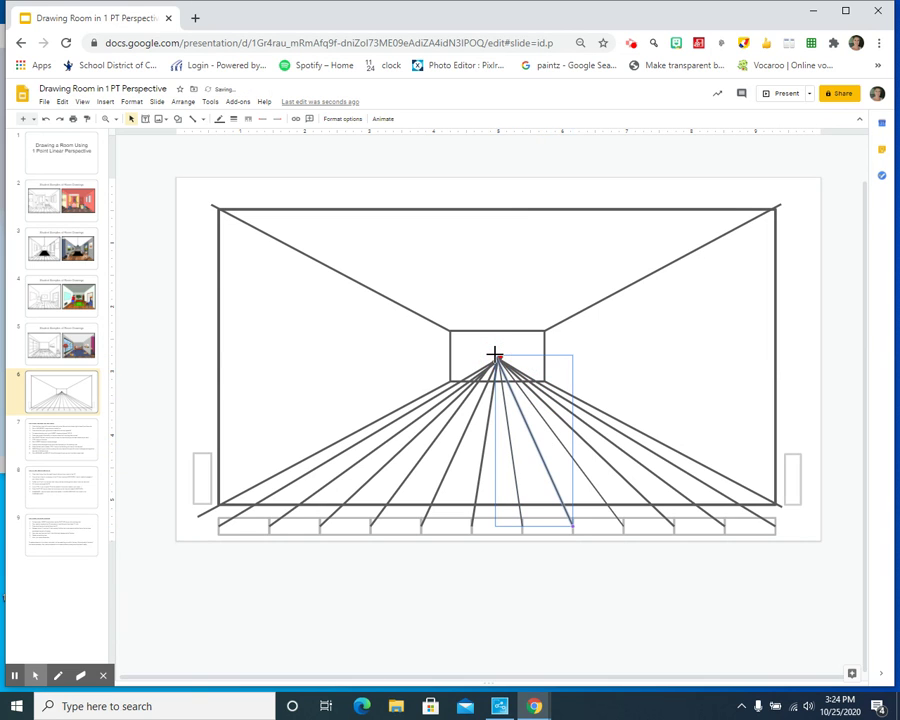
click(185, 360)
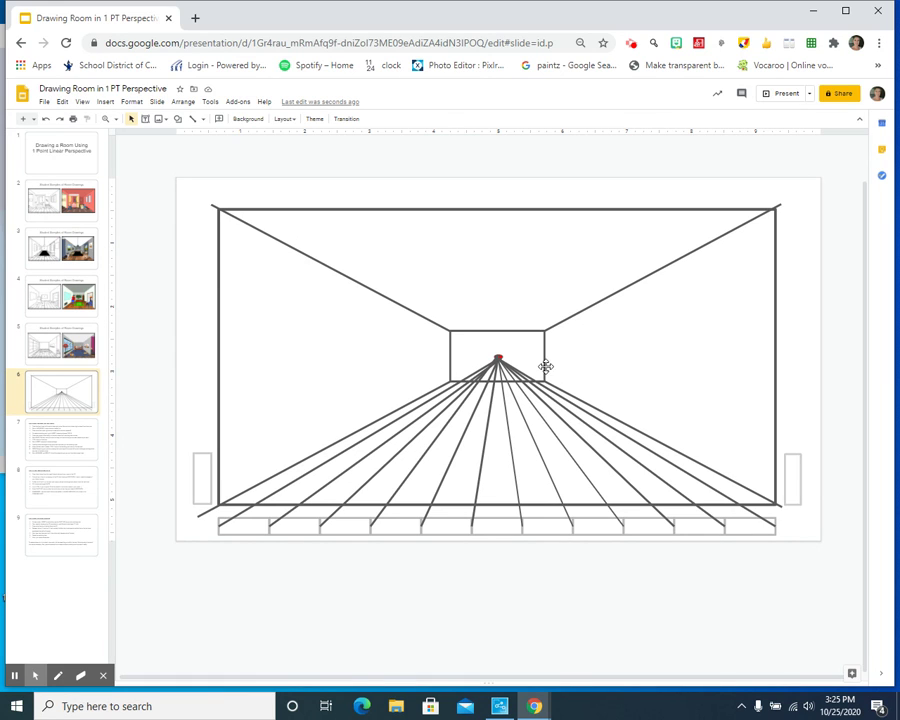
Draw a rectangle shape exactly over the back wall, from its upper-left corner to its lower-right corner
click(106, 102)
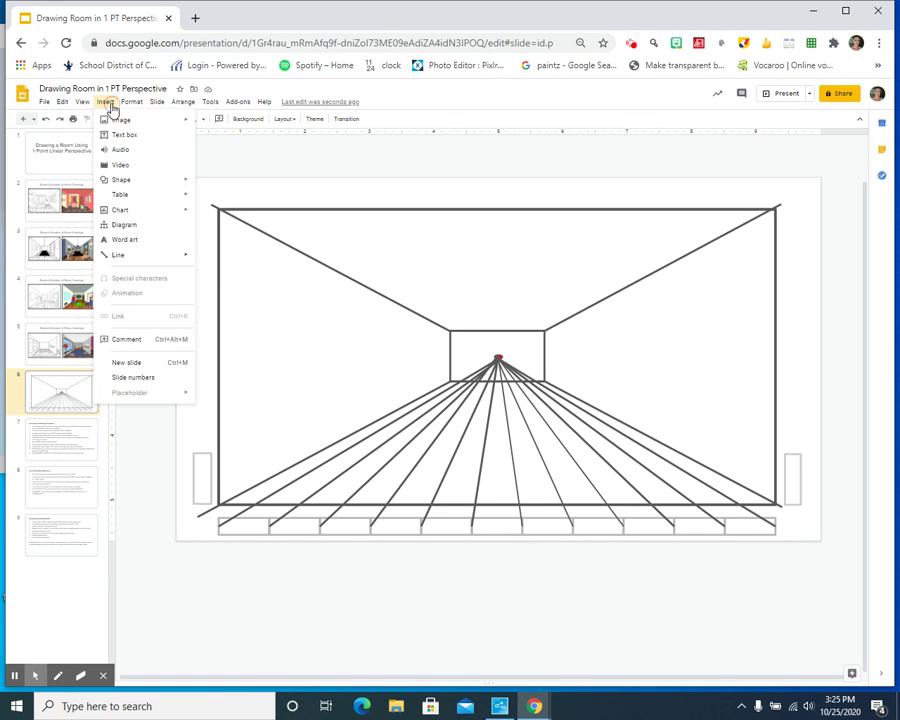
click(128, 180)
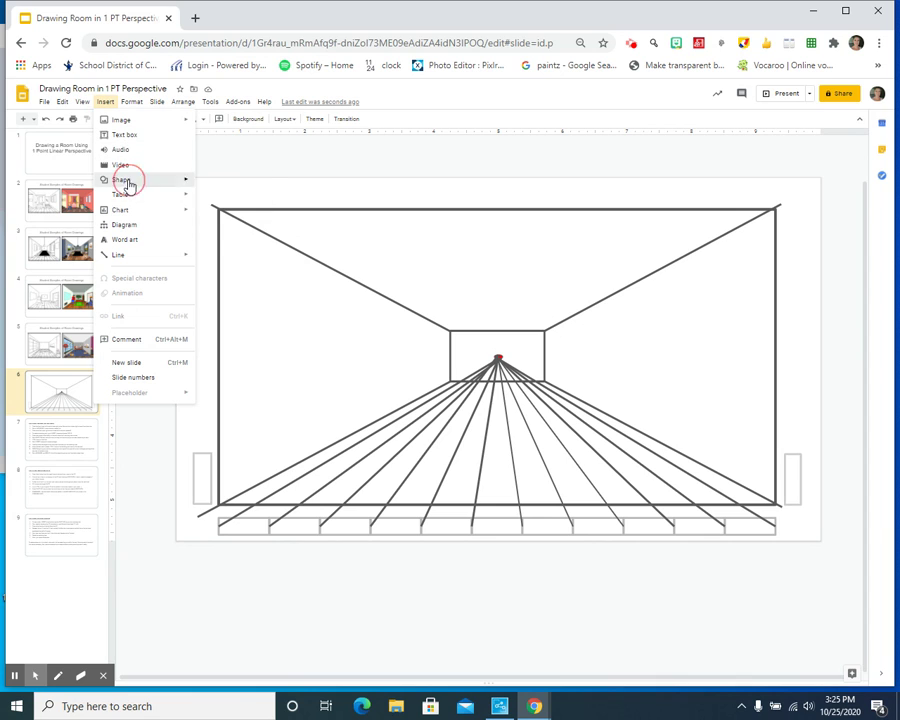
click(224, 185)
click(279, 187)
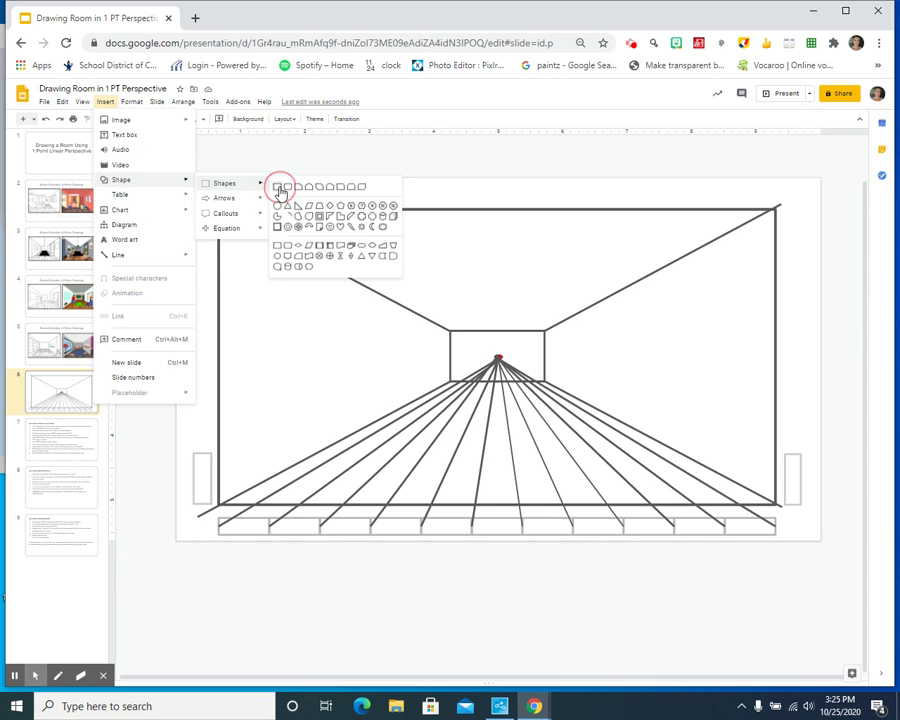
click(82, 102)
mouse_move(121, 205)
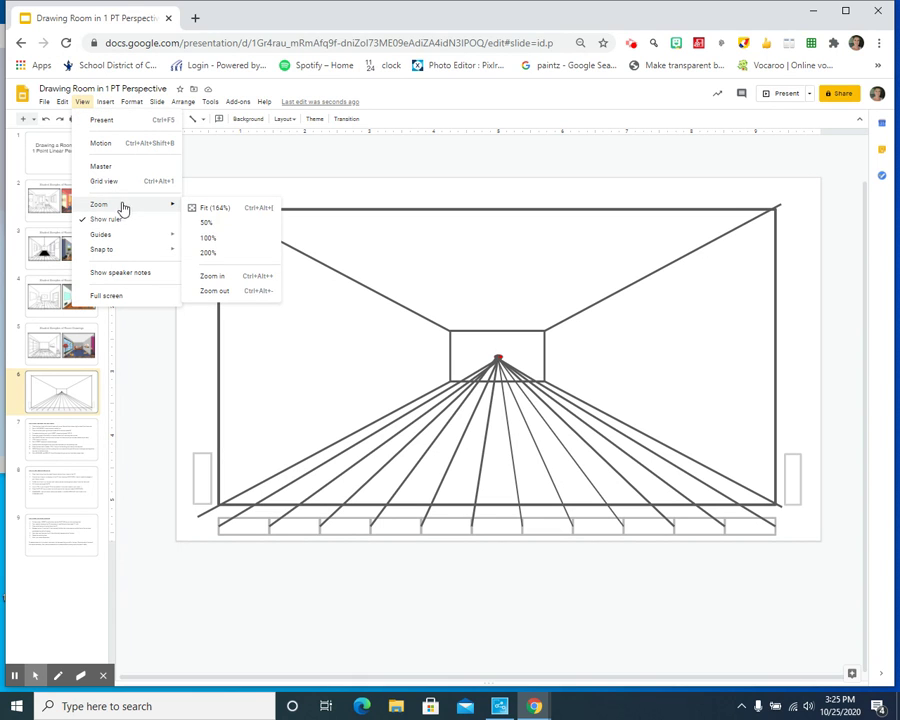
click(233, 280)
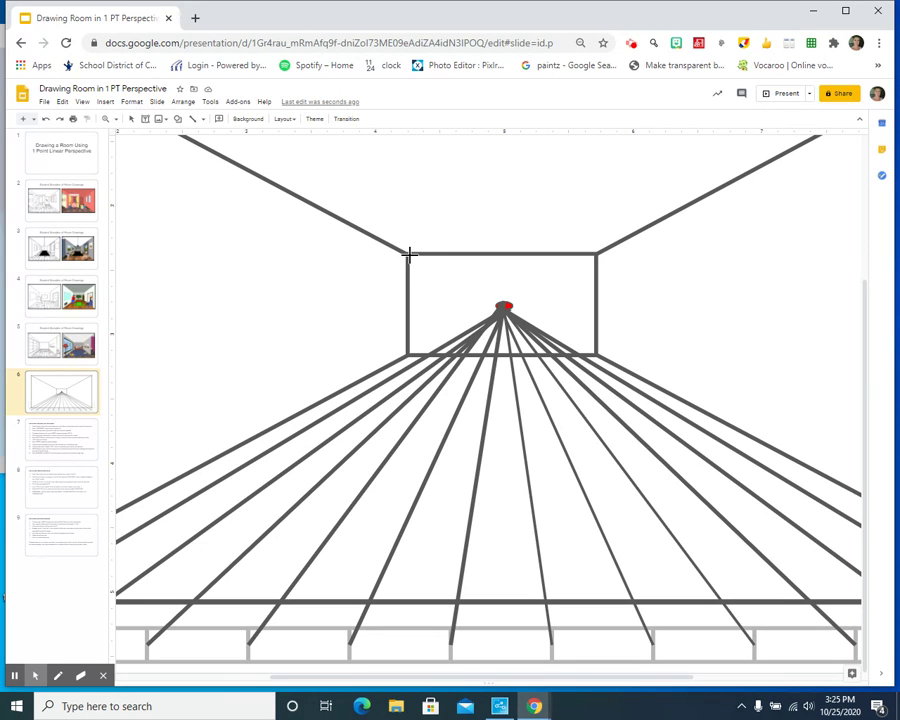
mouse_move(409, 254)
mouse_down()
mouse_move(422, 297)
mouse_move(502, 347)
mouse_move(594, 353)
mouse_up()
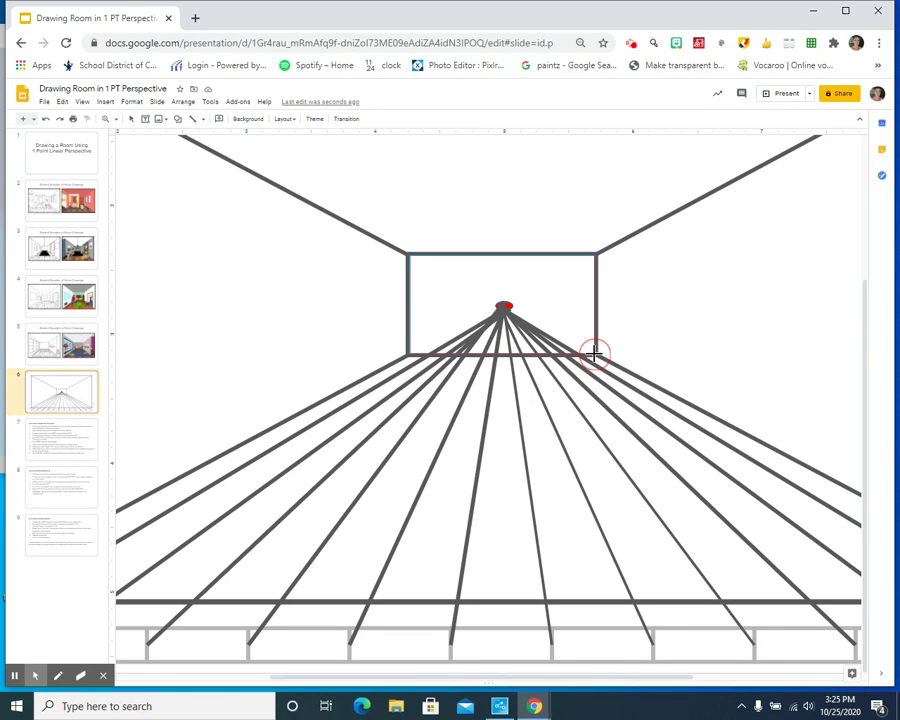
drag(594, 353, 593, 353)
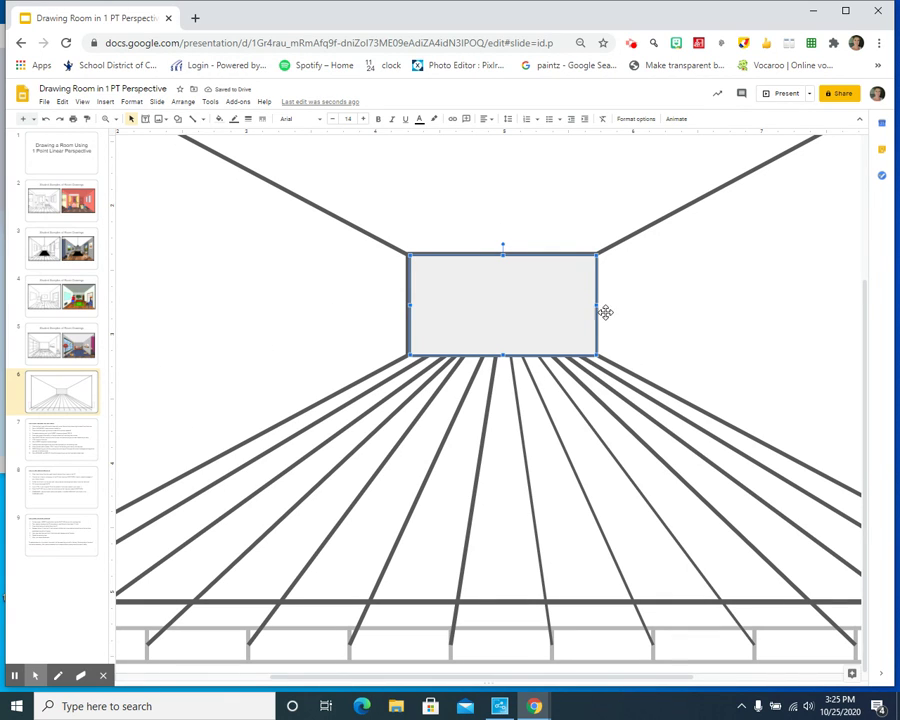
drag(594, 303, 595, 303)
Fill the rectangle over the back wall with white
click(220, 121)
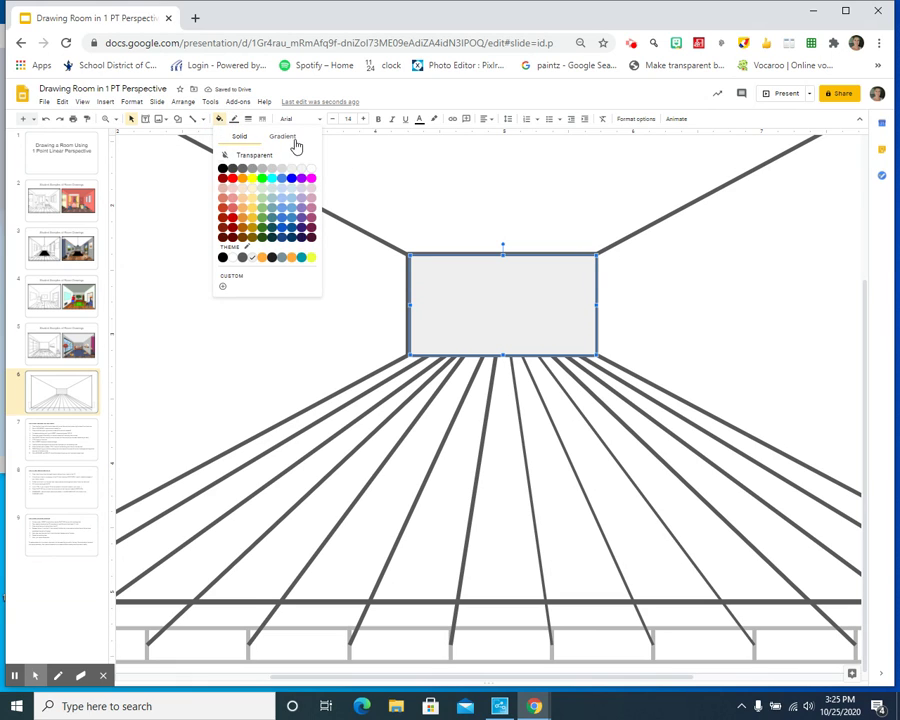
click(312, 173)
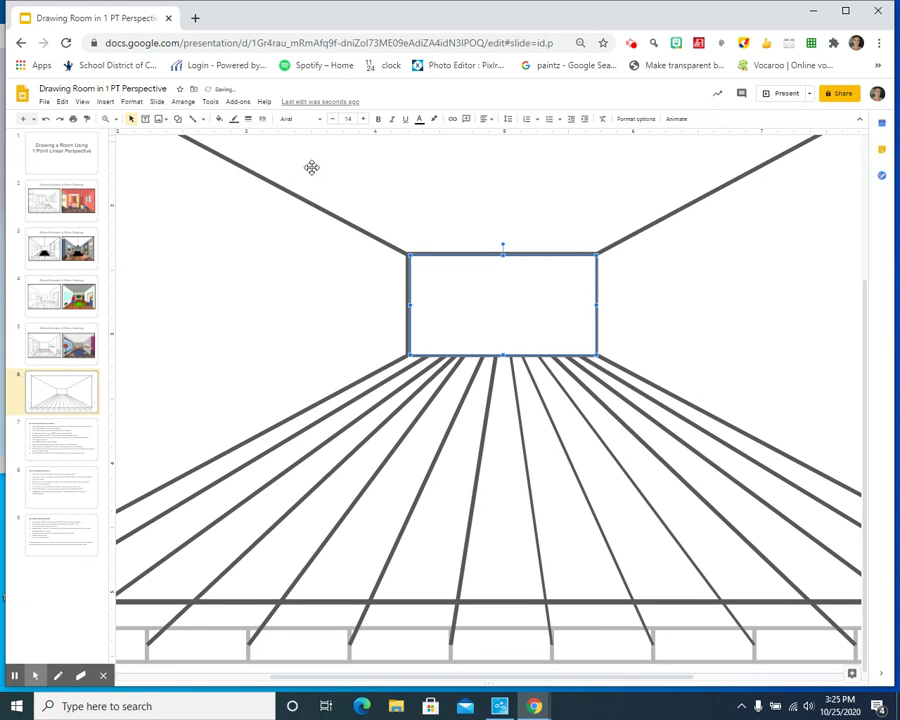
click(235, 121)
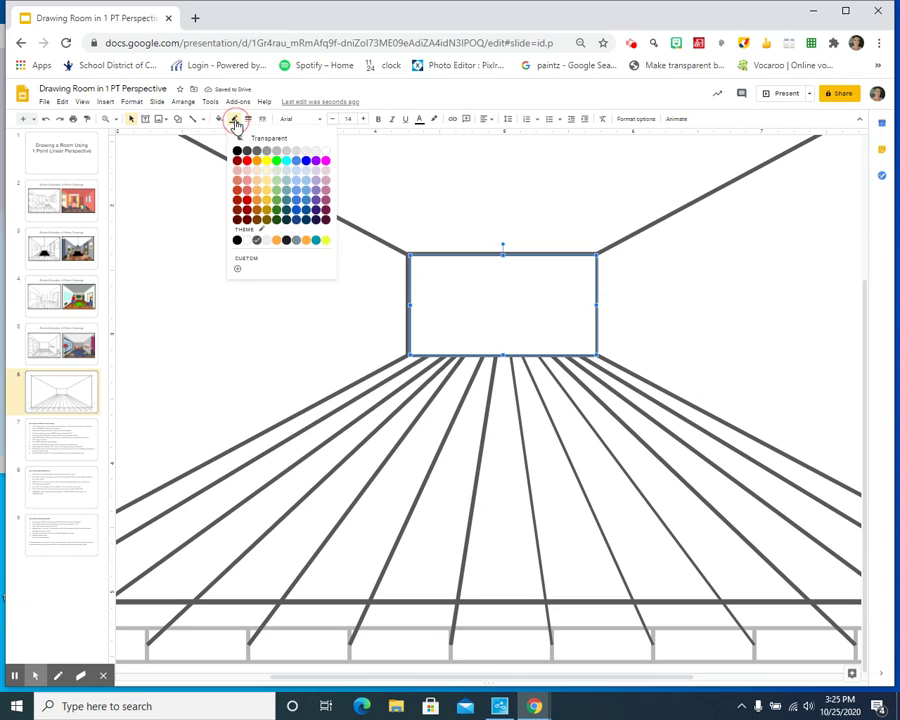
click(296, 143)
Paste a copy of the red vanishing-point oval onto the back wall and move it to the wall's centre
click(285, 464)
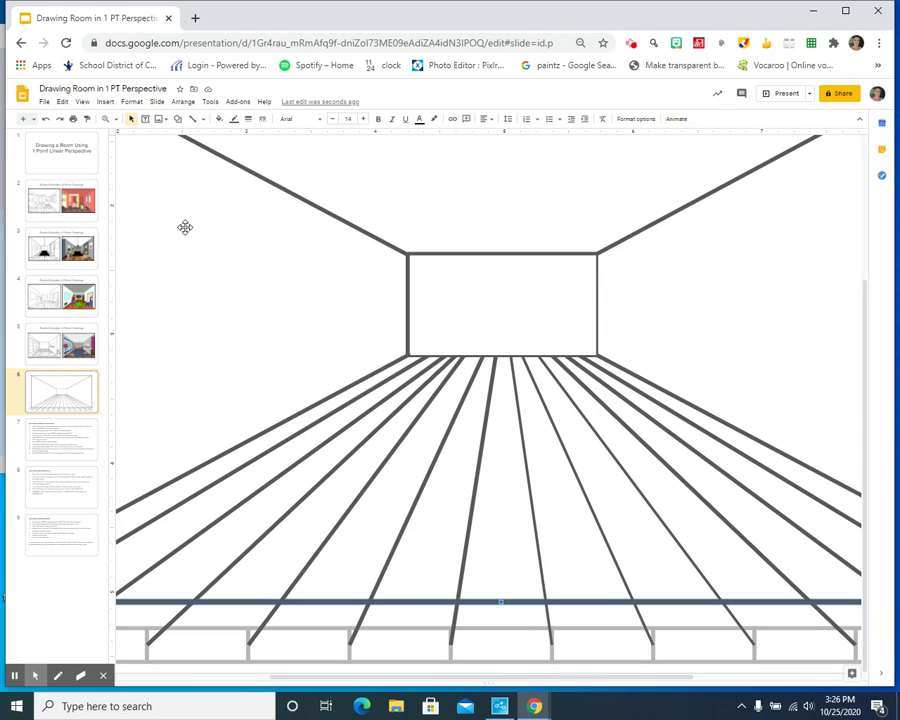
key(ctrl+v)
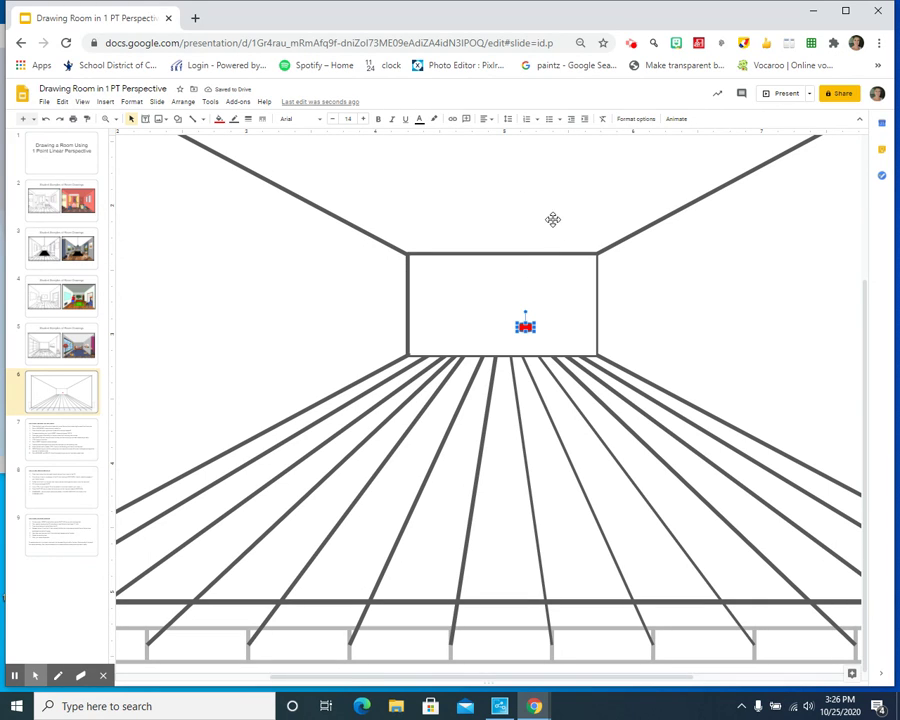
key(Tab)
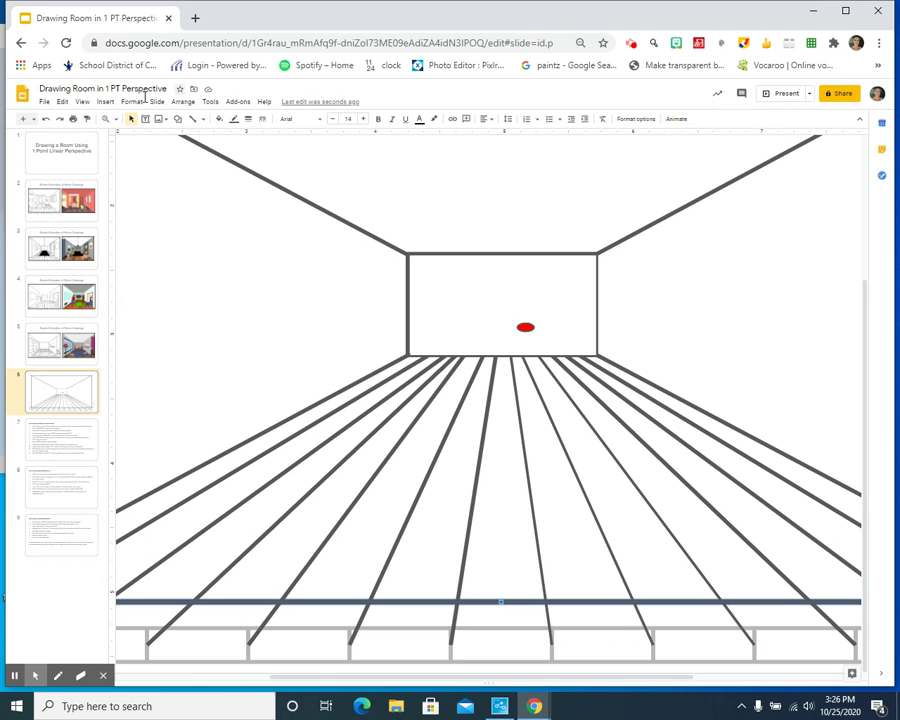
click(82, 102)
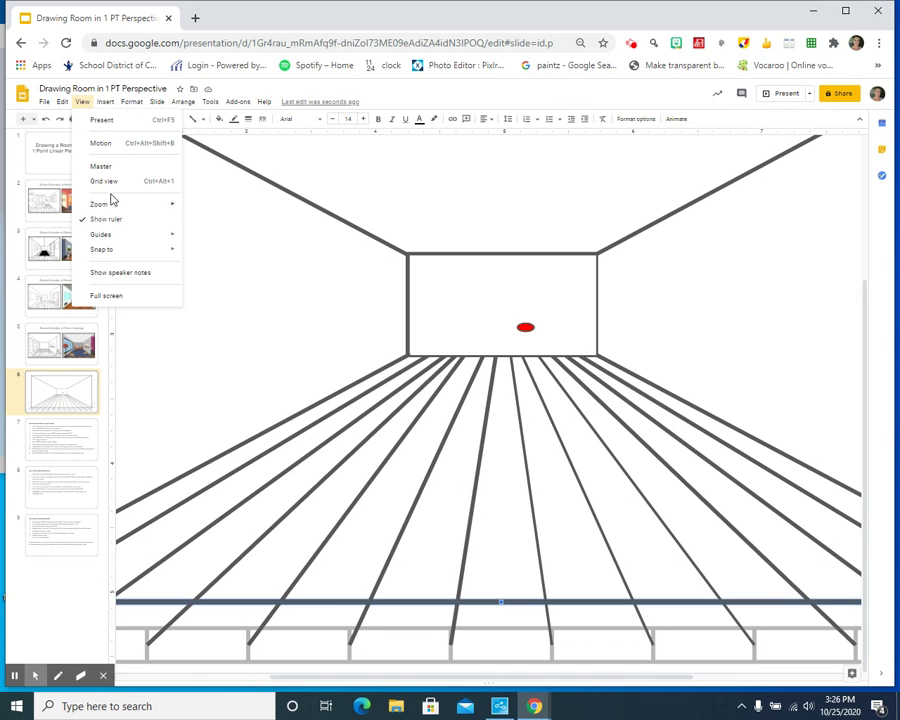
mouse_move(115, 206)
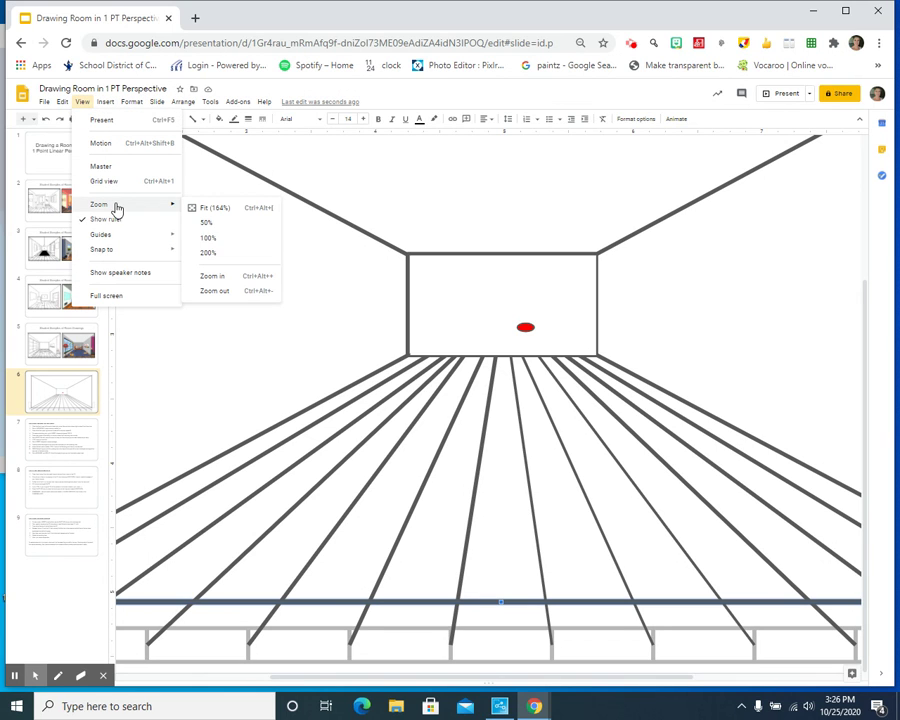
click(236, 291)
click(371, 346)
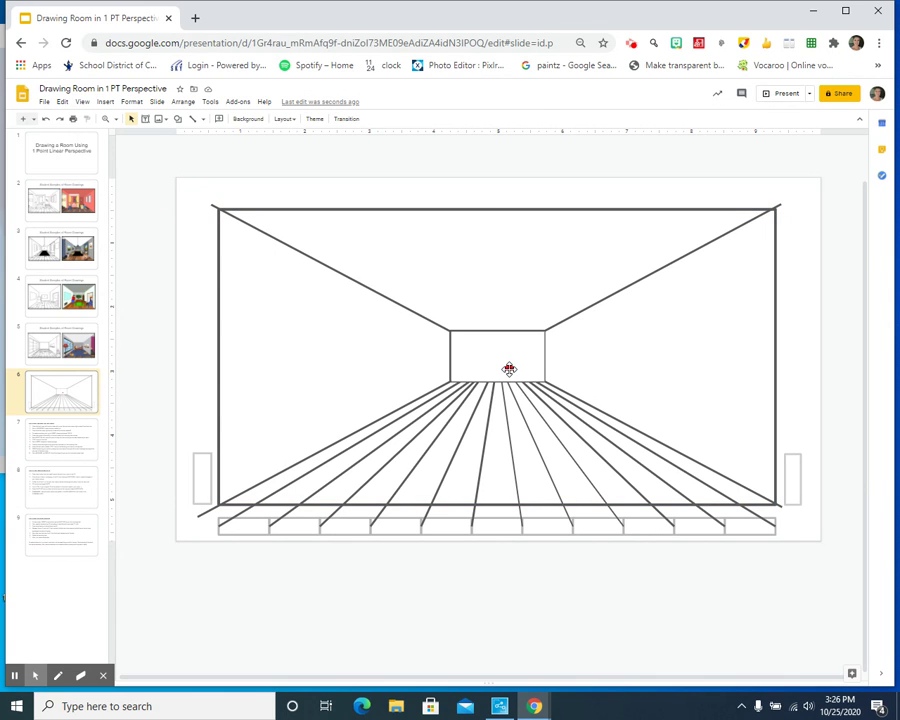
drag(509, 367, 497, 359)
click(163, 264)
Draw a temporary diagonal line from the back wall's upper-right corner past its lower-left corner through the oval, and delete it
click(191, 121)
mouse_move(546, 329)
mouse_down()
mouse_move(464, 356)
mouse_move(404, 394)
mouse_move(414, 399)
mouse_up()
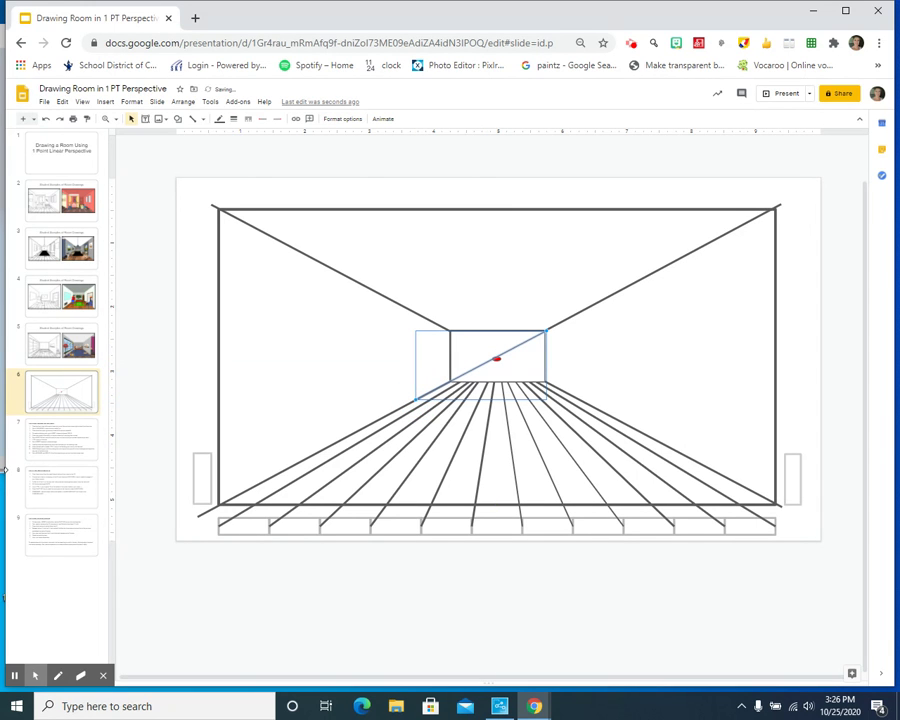
key(Delete)
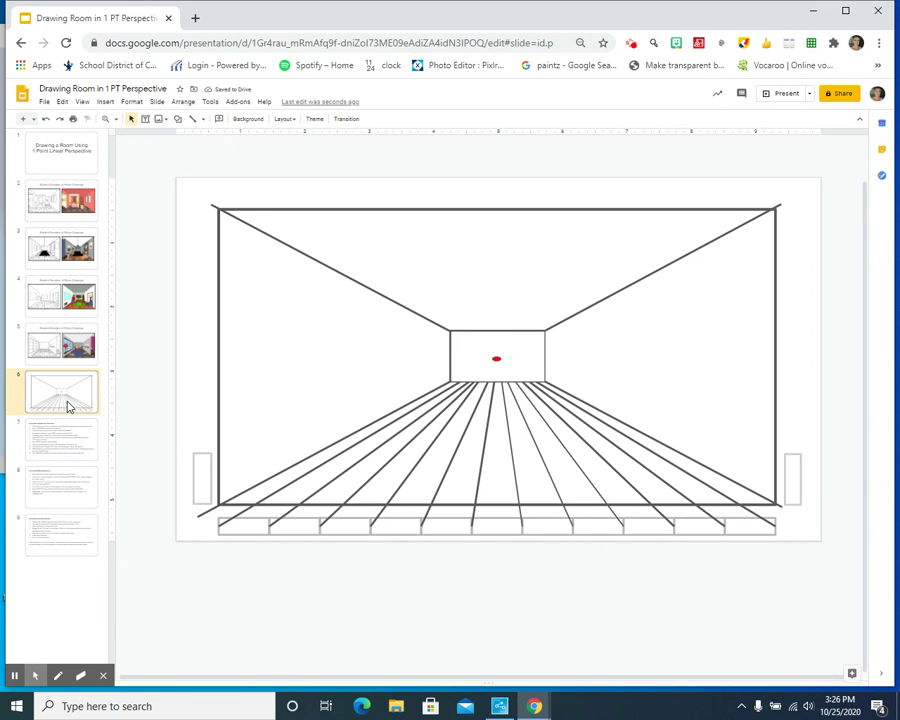
Review the floorboards in the student sample room drawings on slides 4, 3 and 2
click(44, 298)
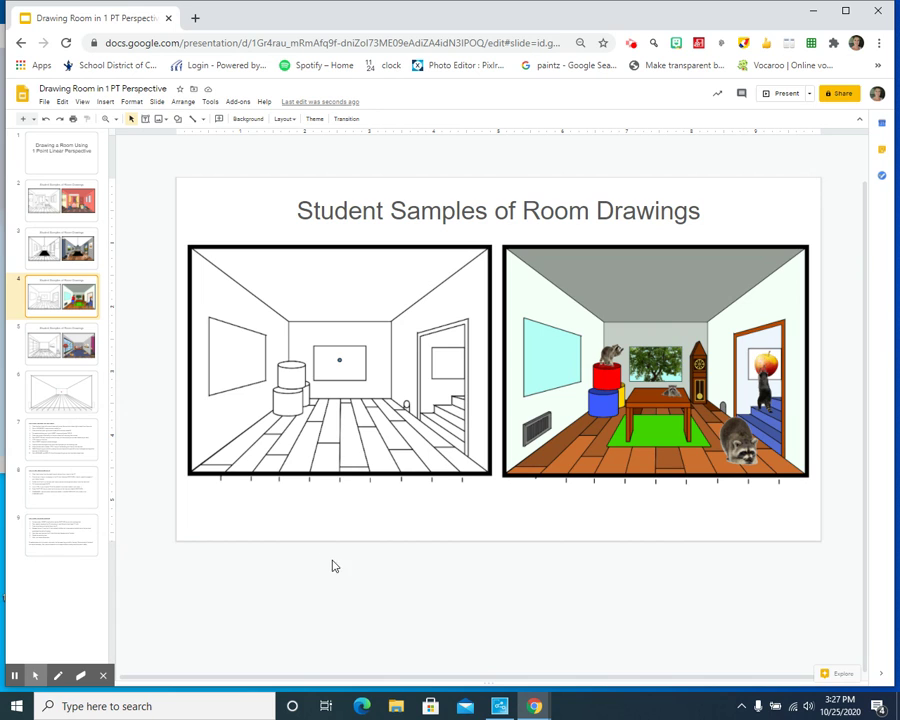
click(42, 250)
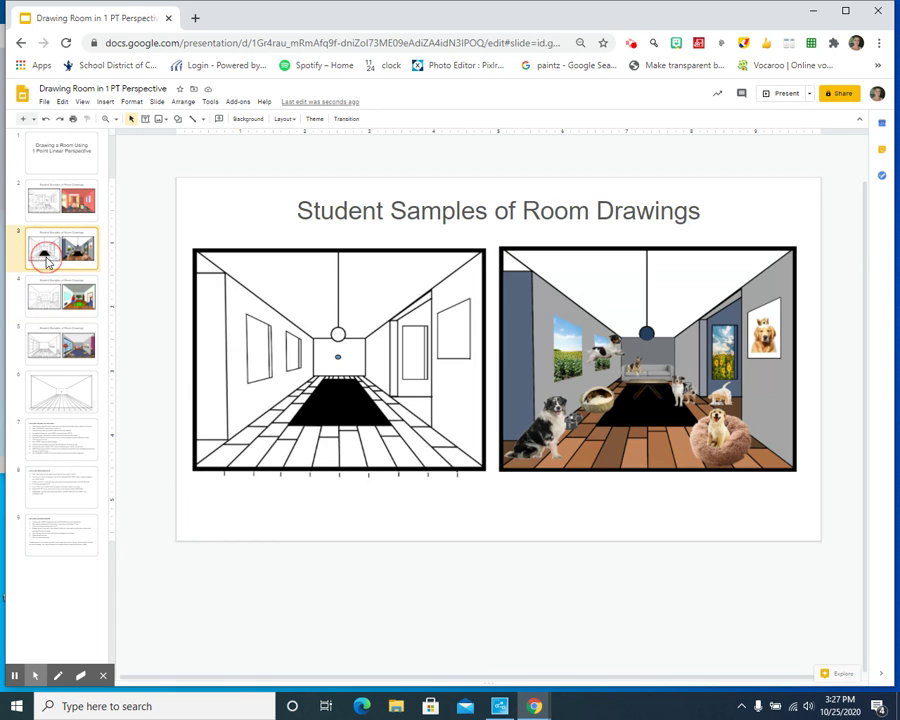
click(51, 206)
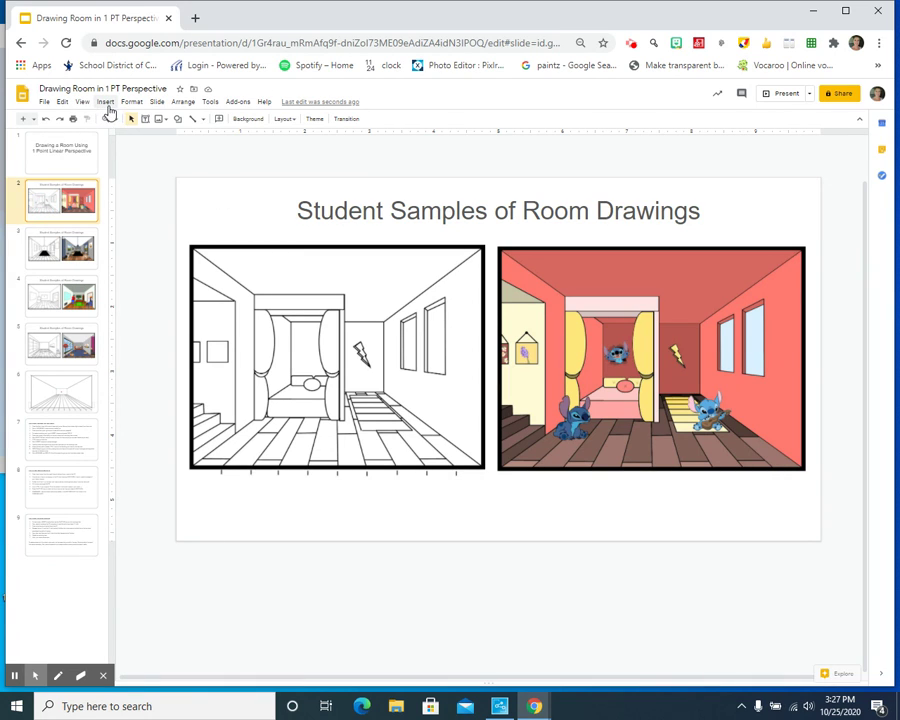
On slide 6, draw a horizontal line across the floor just below the back wall, spanning between the two floor edges
click(59, 401)
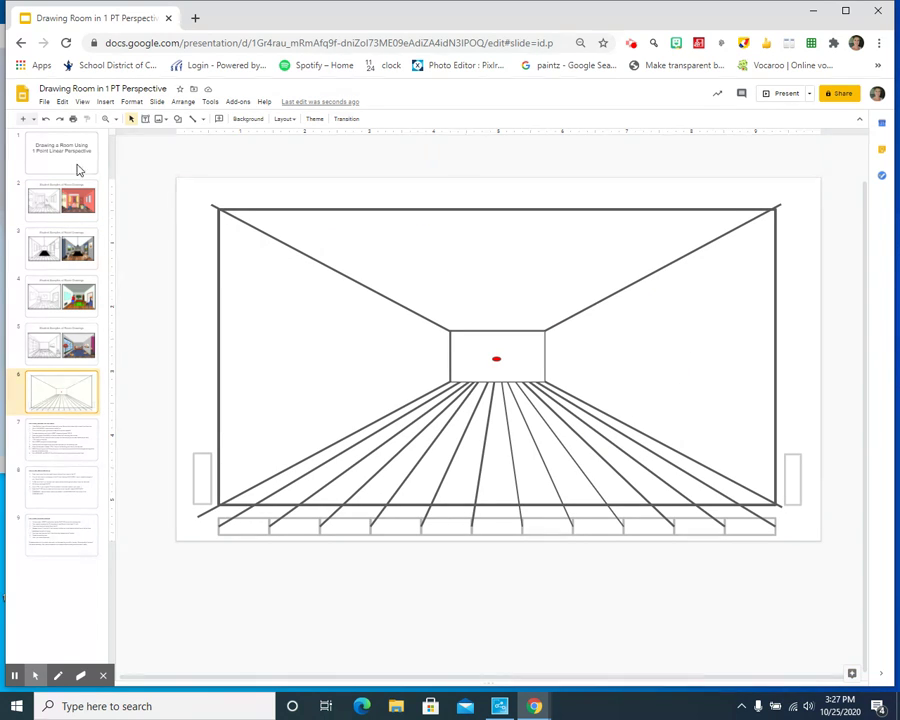
click(105, 102)
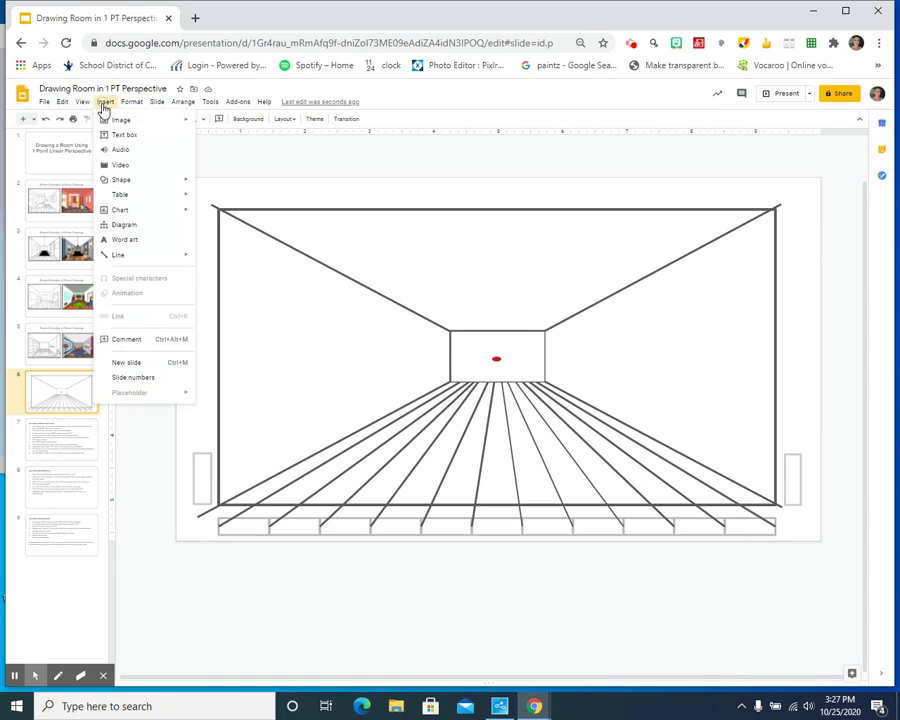
click(142, 258)
click(224, 259)
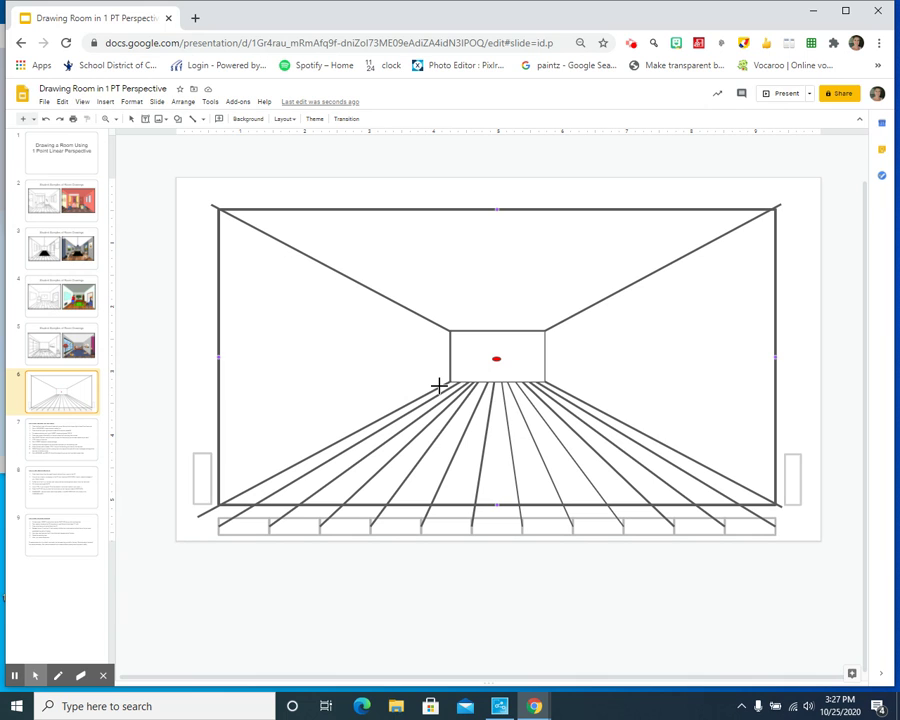
click(83, 102)
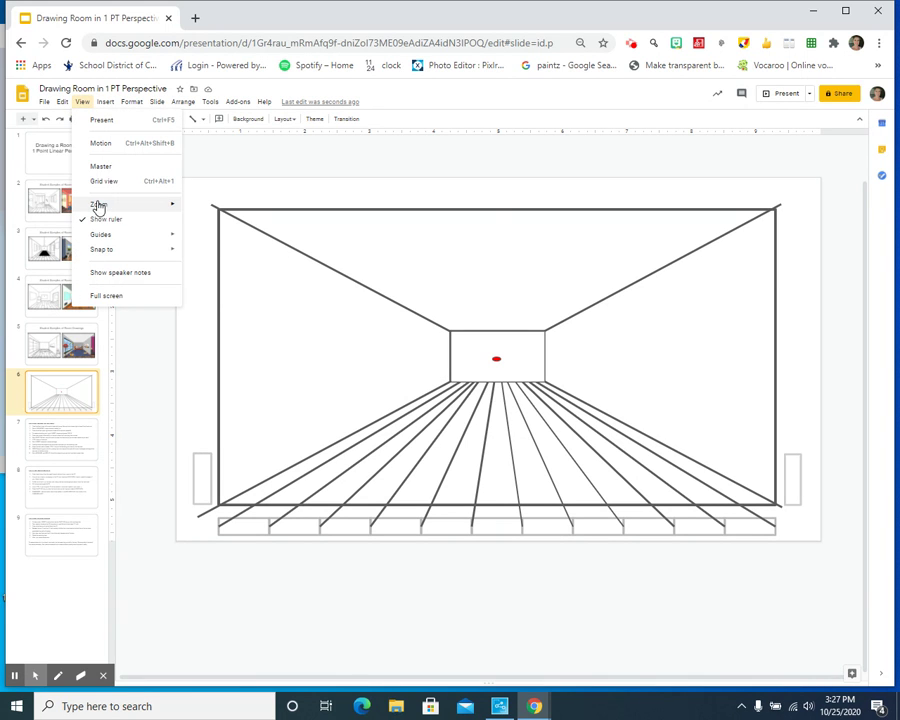
mouse_move(98, 206)
click(252, 278)
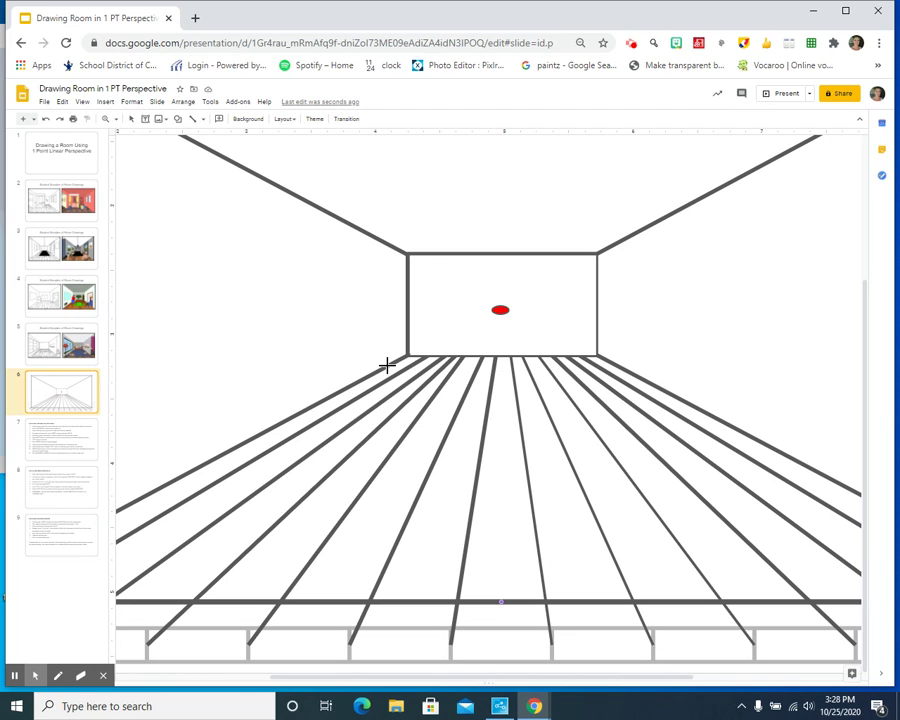
drag(387, 366, 620, 368)
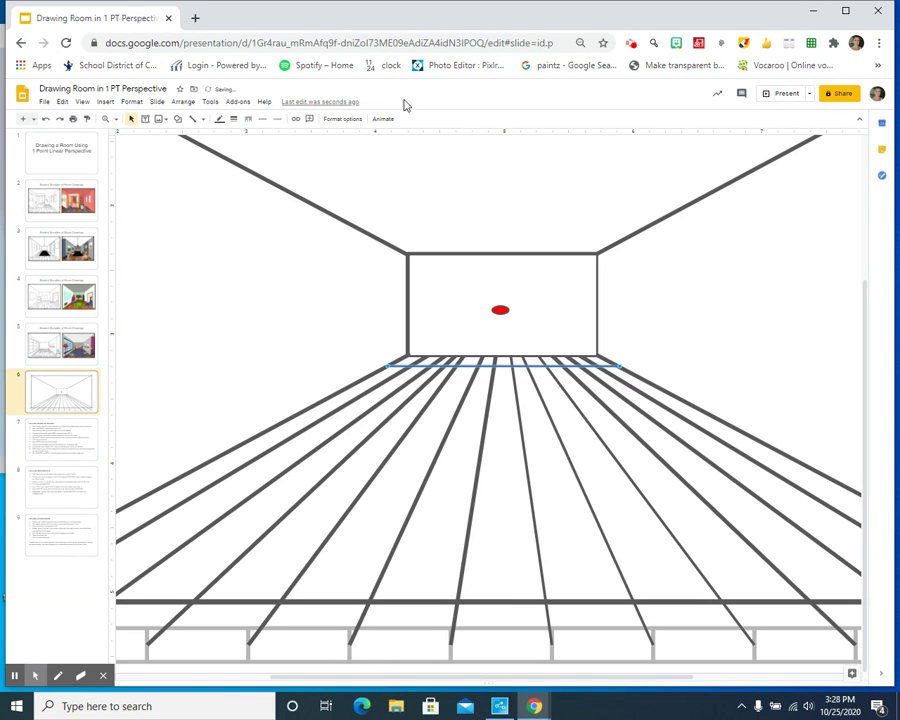
Set the weight of the horizontal floor line nearest the back wall to 2 px
click(233, 119)
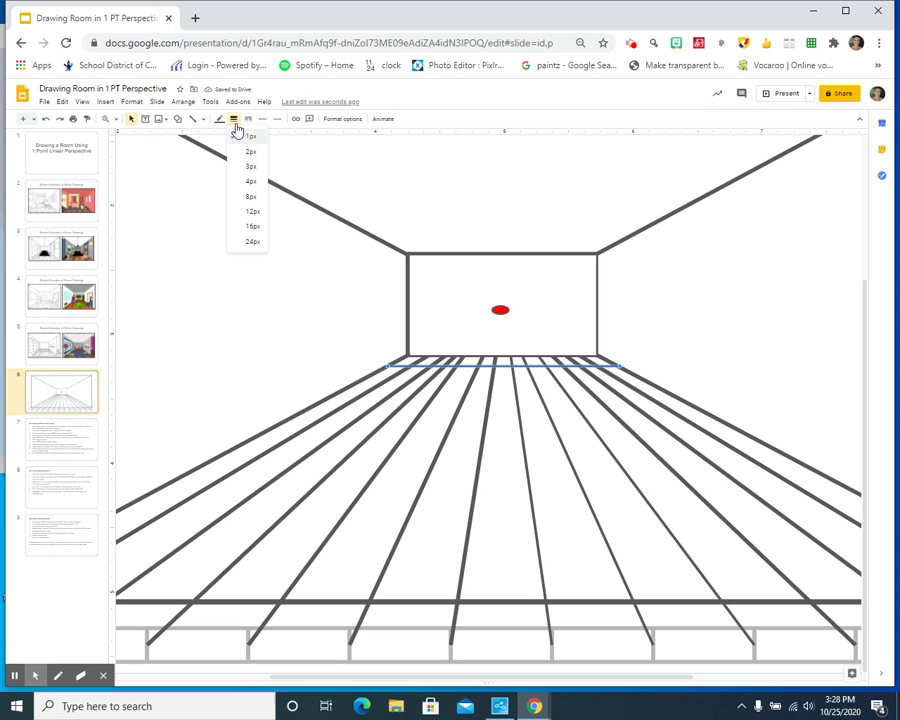
click(255, 152)
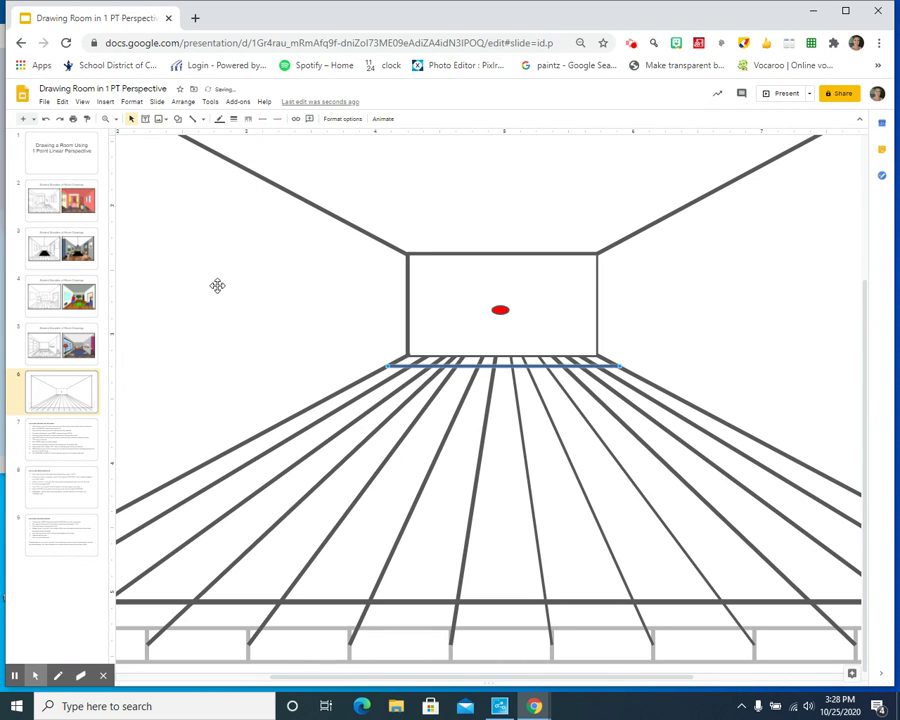
key(Tab)
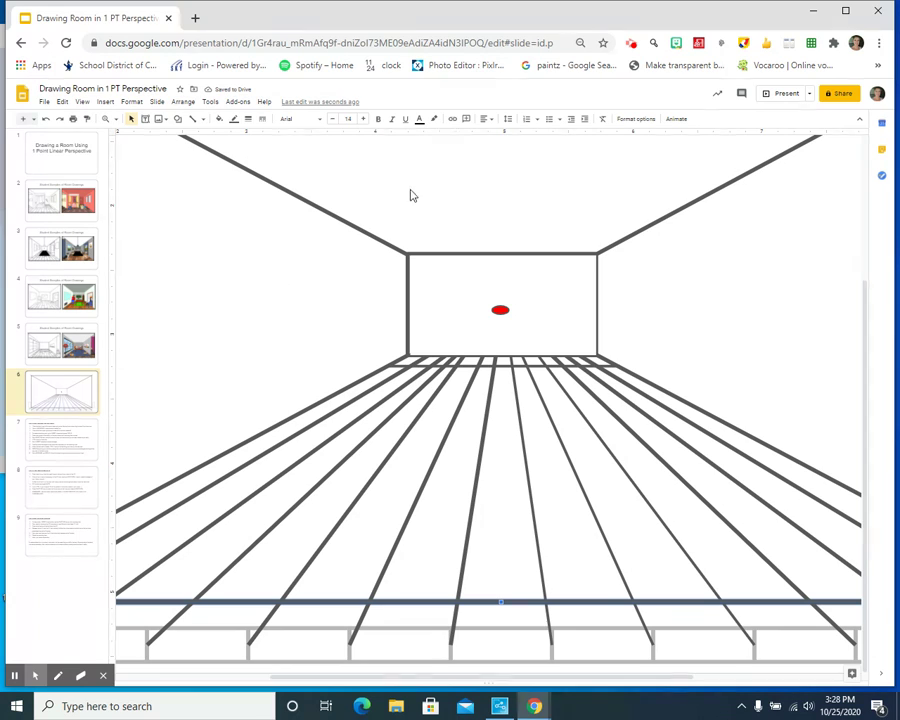
Draw a second horizontal line just below the first, spanning both floor edges, and set its weight to 2 px
click(193, 121)
drag(369, 374, 638, 385)
click(180, 243)
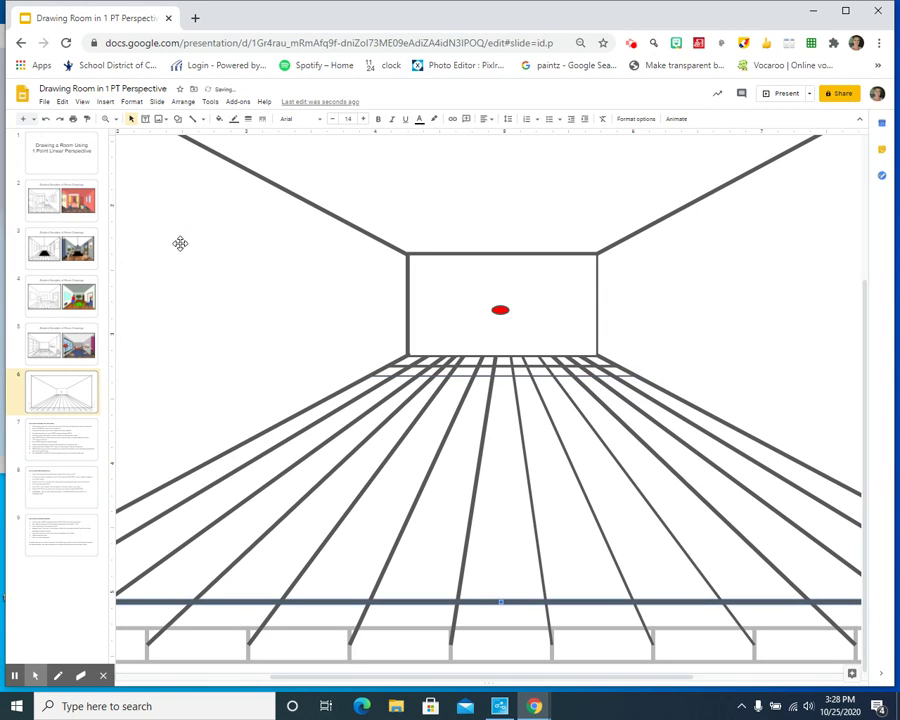
click(505, 377)
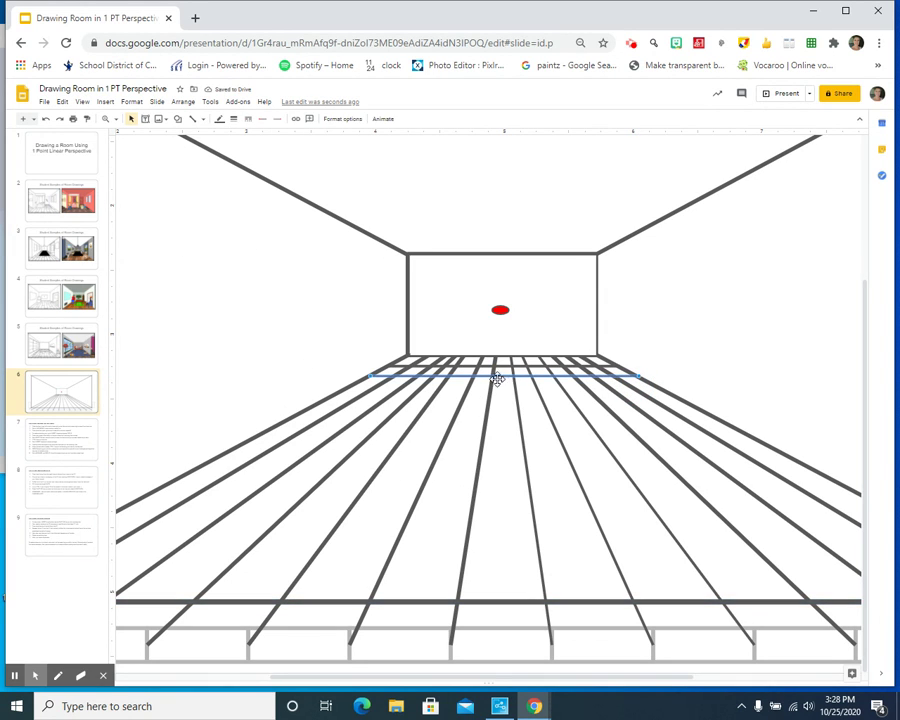
click(235, 120)
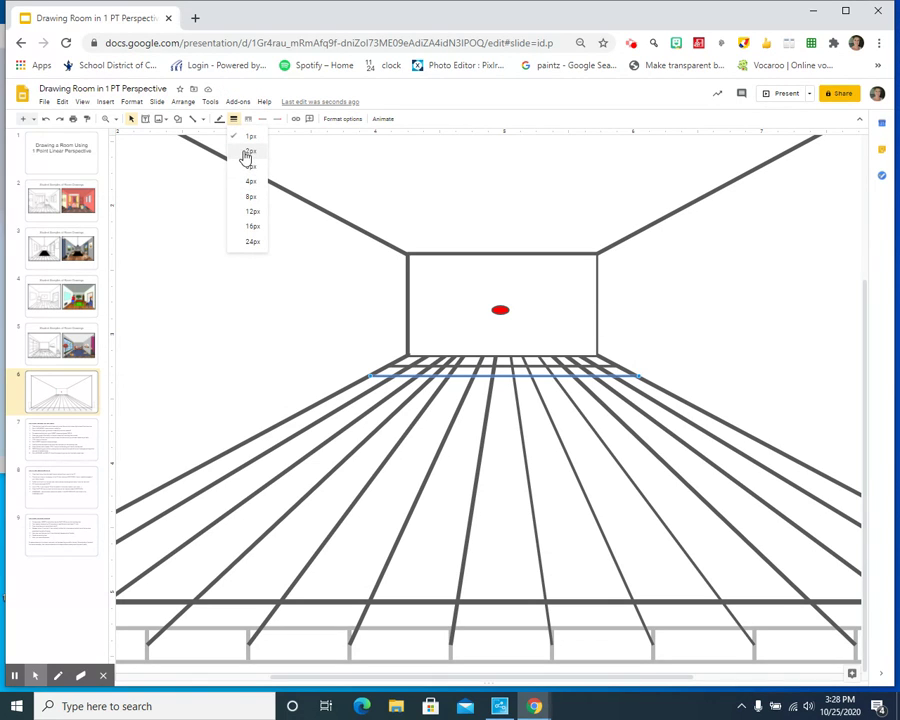
click(240, 165)
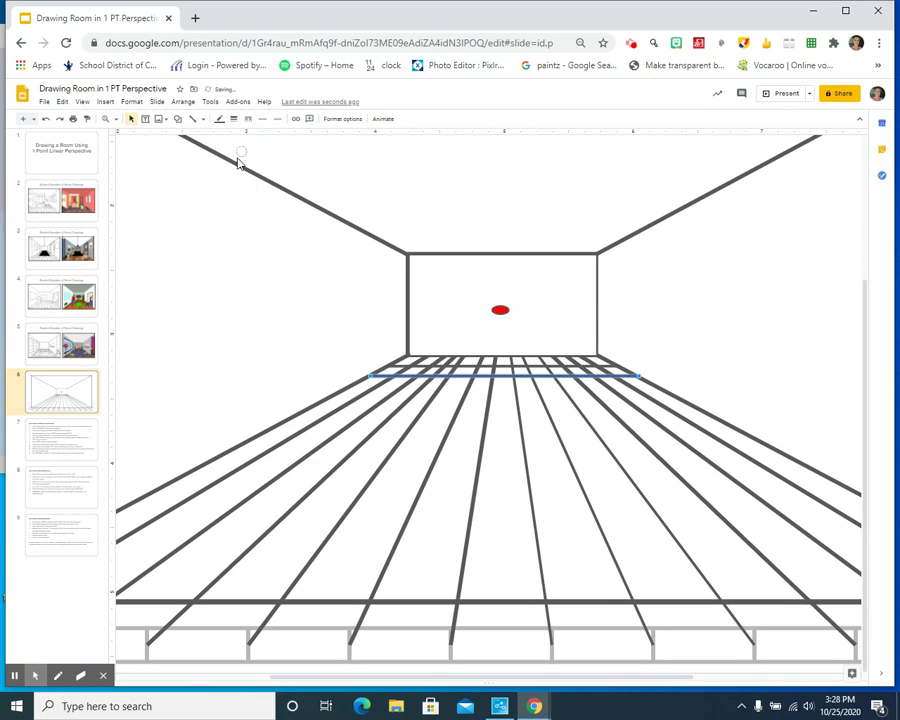
Draw a third full-width floor line, plus a shorter 2 px line below it from the right floor edge to the second board left of centre
click(194, 121)
drag(330, 395, 676, 403)
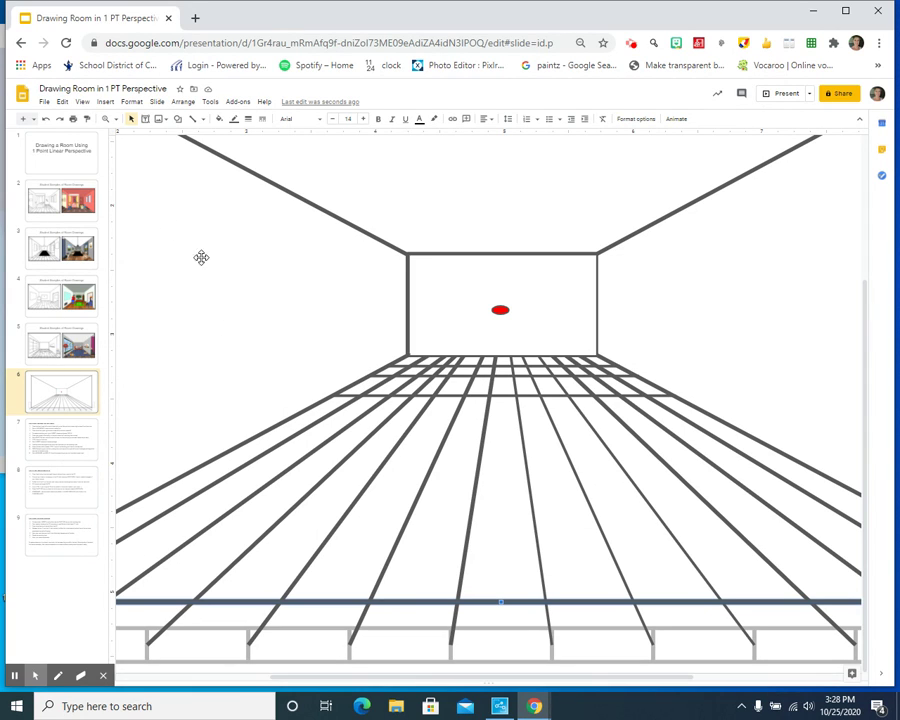
click(195, 120)
drag(718, 418, 454, 414)
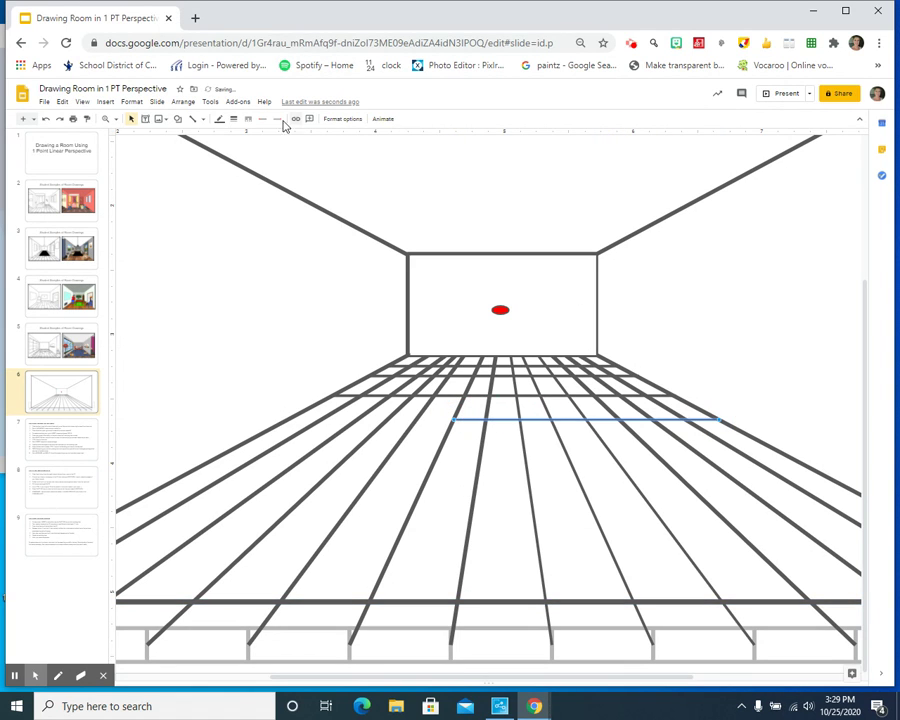
click(233, 119)
click(248, 152)
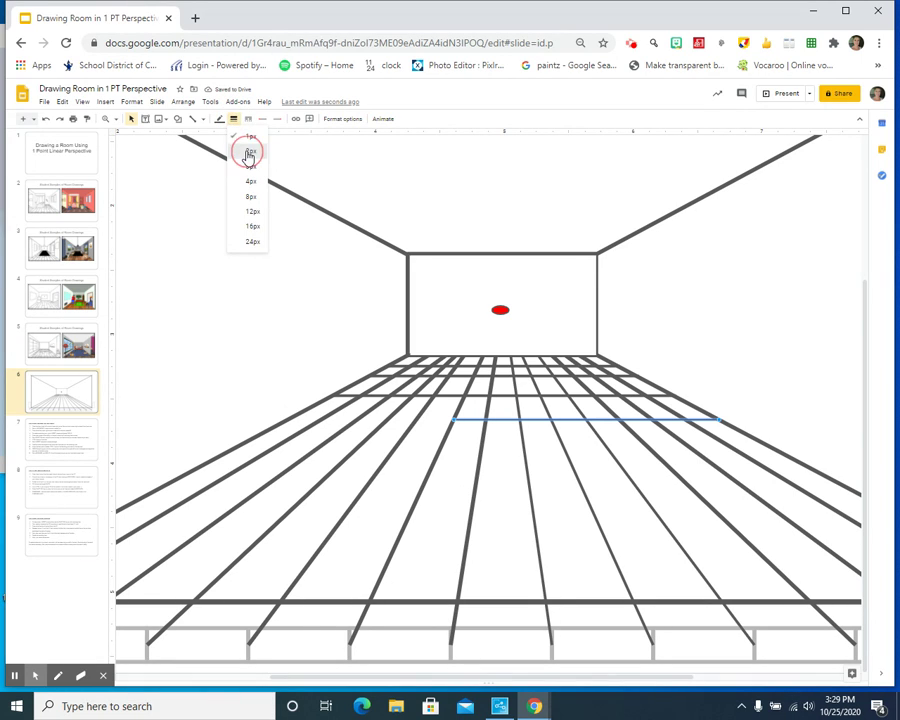
key(Tab)
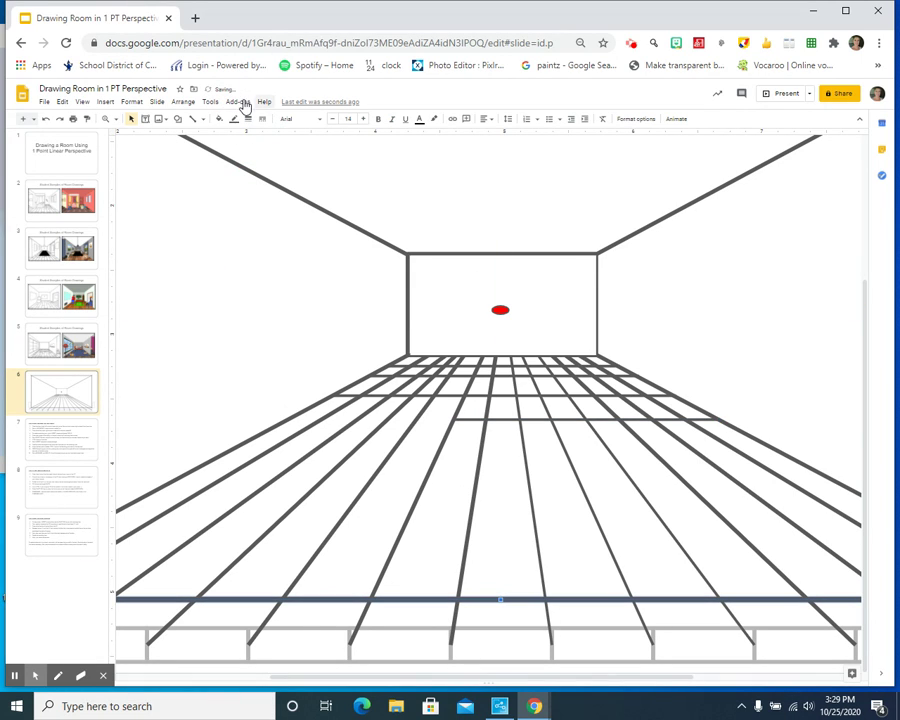
click(195, 119)
drag(748, 435, 483, 436)
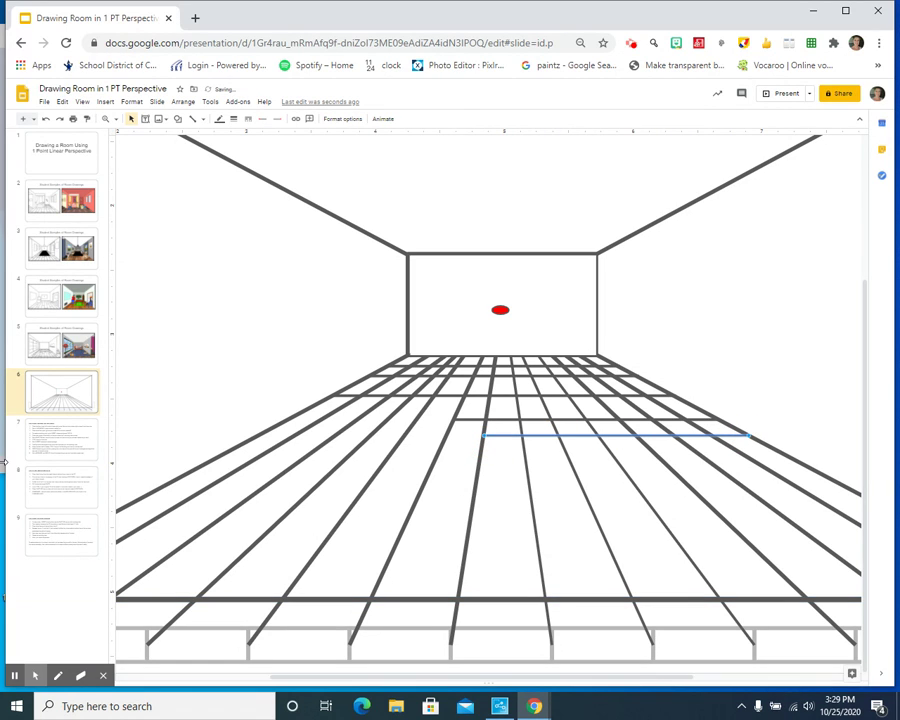
click(45, 118)
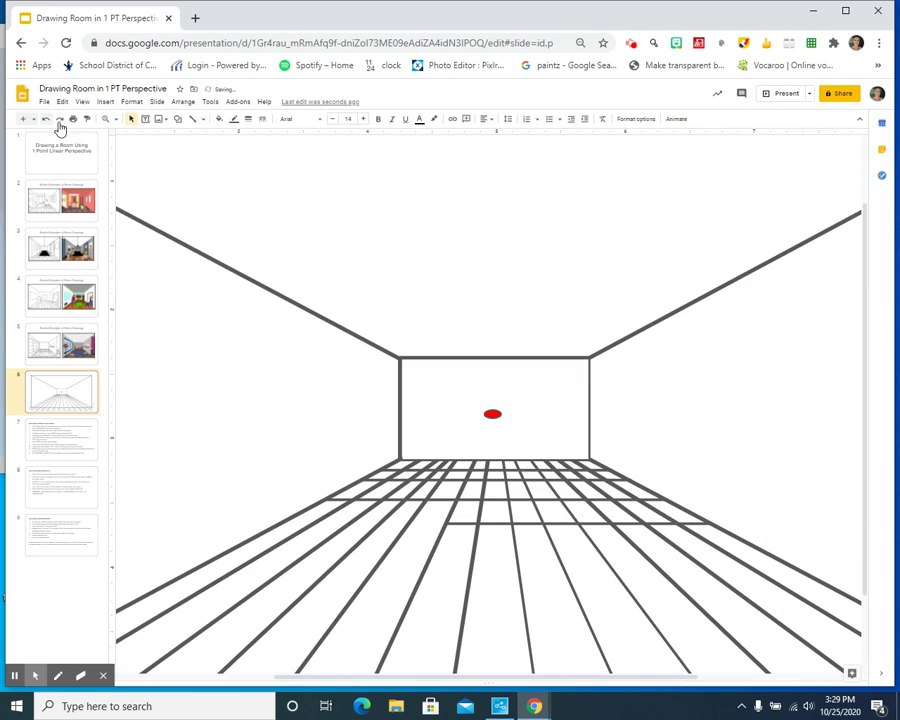
Draw a horizontal line below the short one, from the right floor edge to the same board left of centre
click(193, 119)
drag(748, 545, 438, 552)
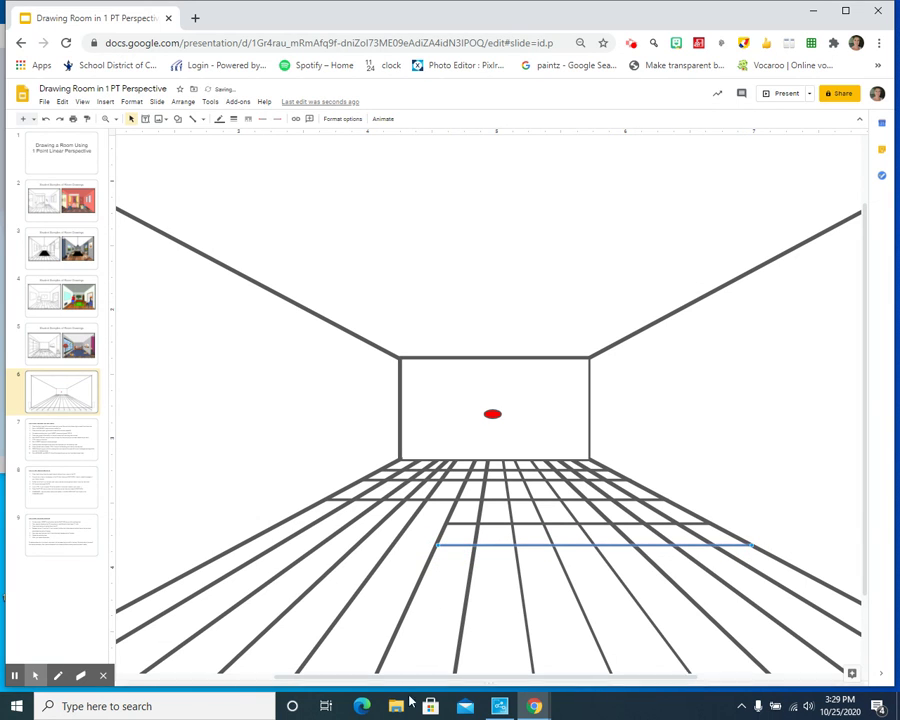
click(227, 395)
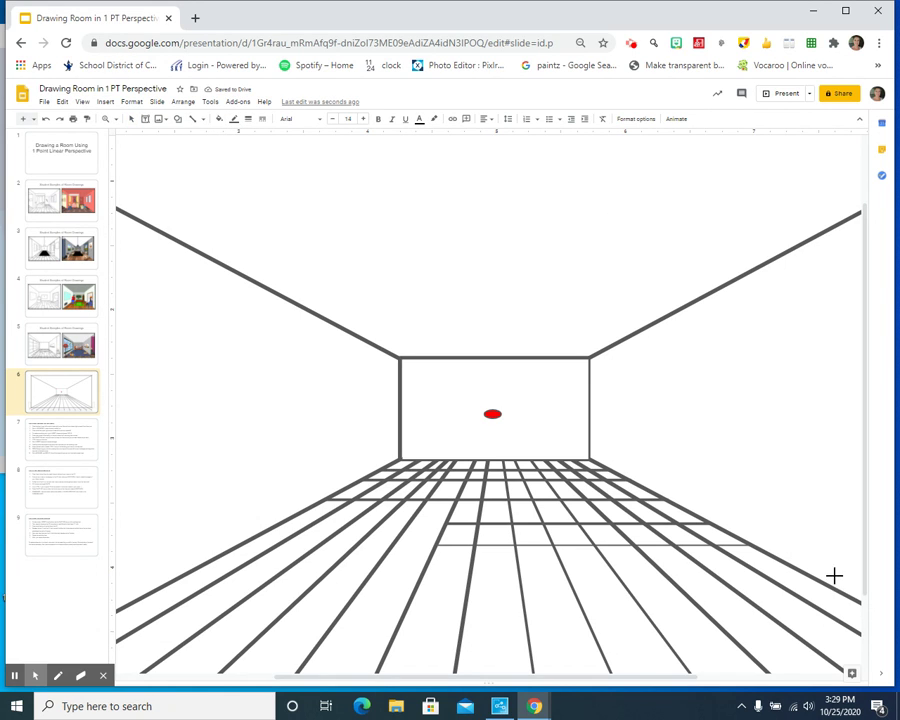
Draw another horizontal line further down from the right floor edge to the same board, and set its weight to 2 px
drag(800, 571, 424, 580)
click(232, 118)
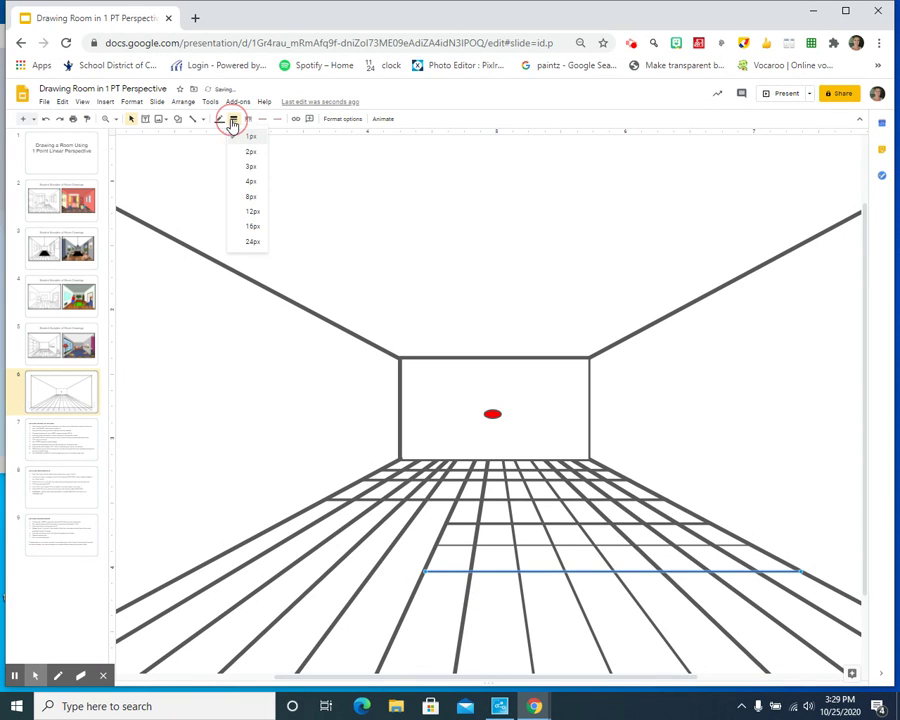
click(246, 152)
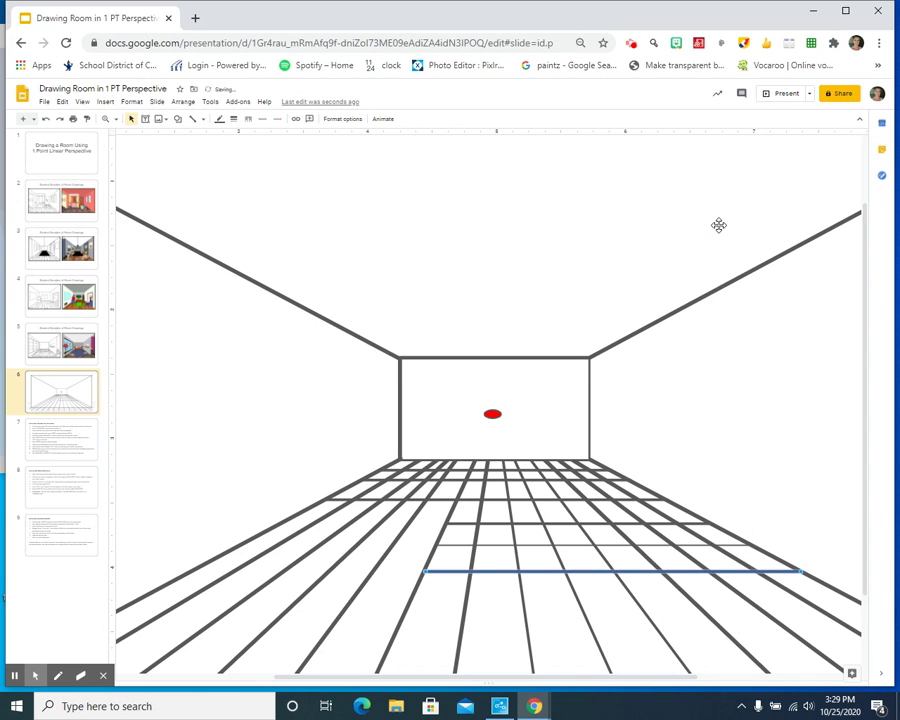
scroll(614, 459, down, 2)
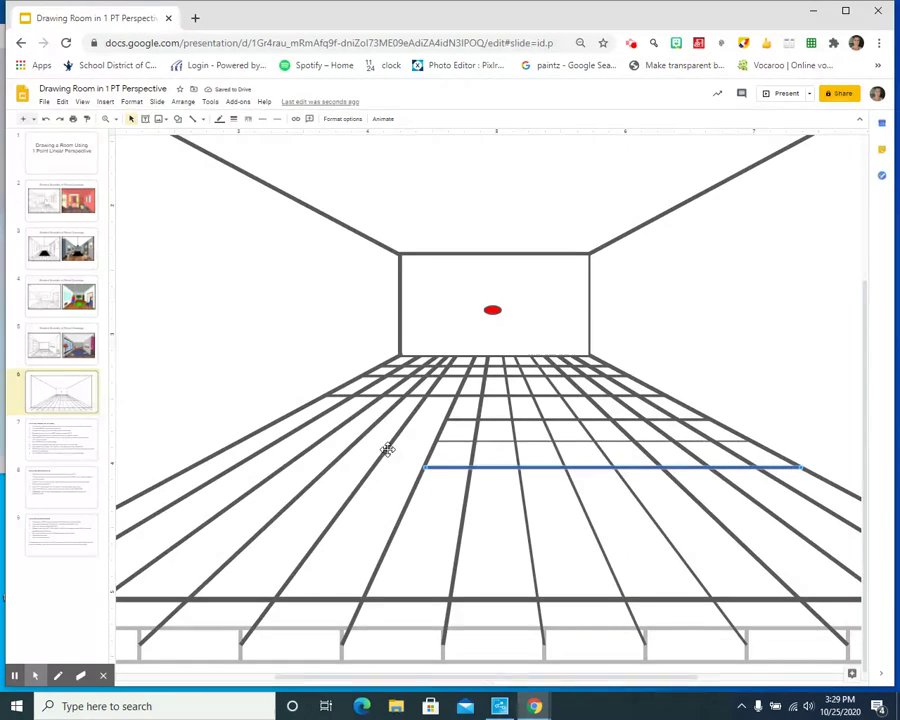
key(Tab)
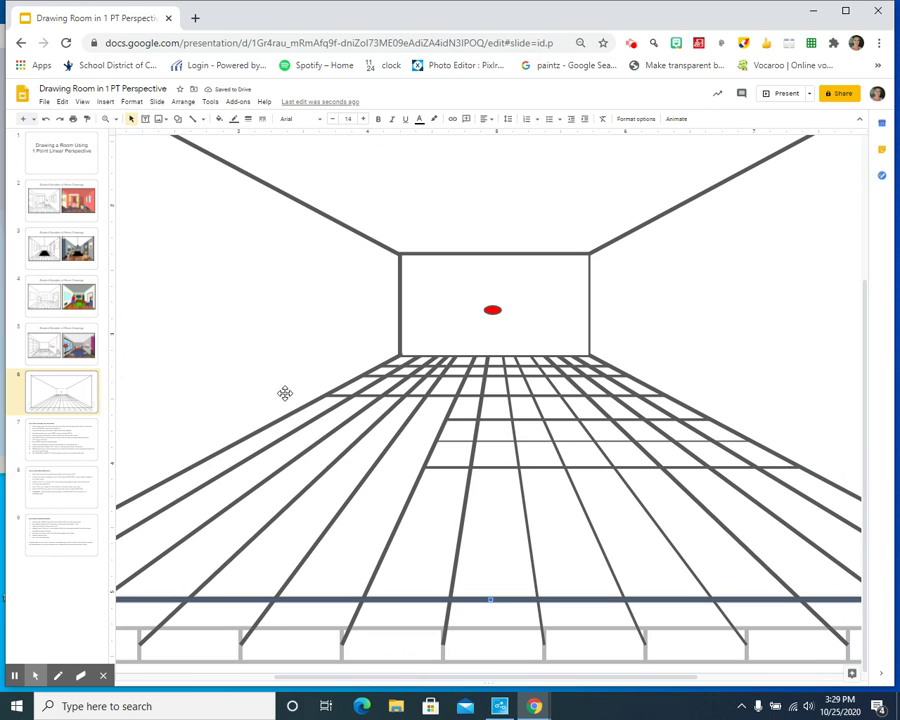
Draw two short staggered horizontal plank ends across the first and second floorboards along the left floor edge
click(193, 119)
drag(290, 412, 326, 411)
click(193, 119)
drag(317, 425, 340, 426)
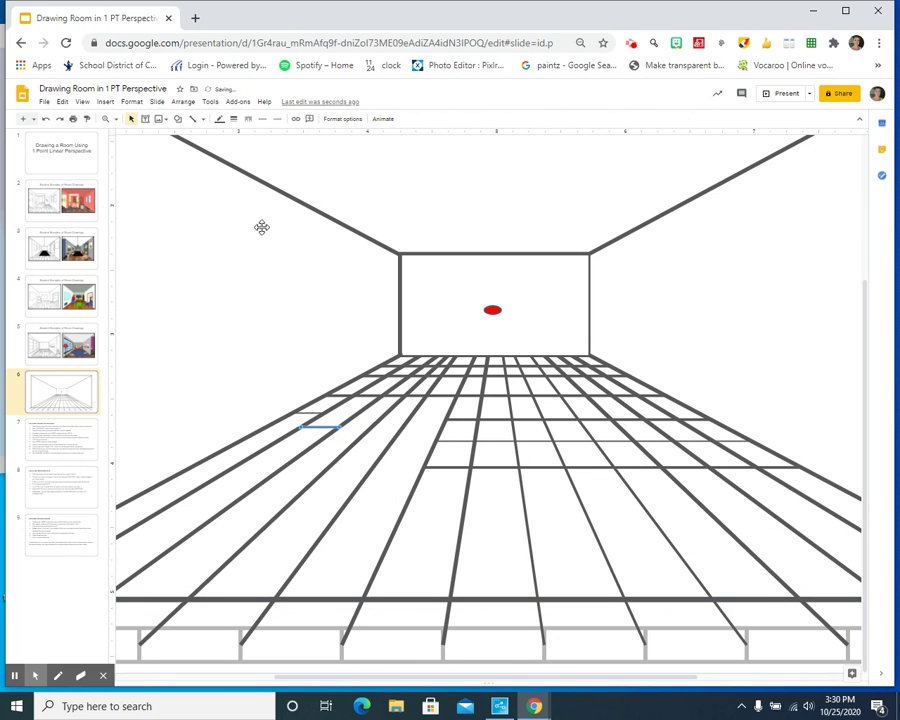
click(195, 120)
drag(240, 437, 286, 484)
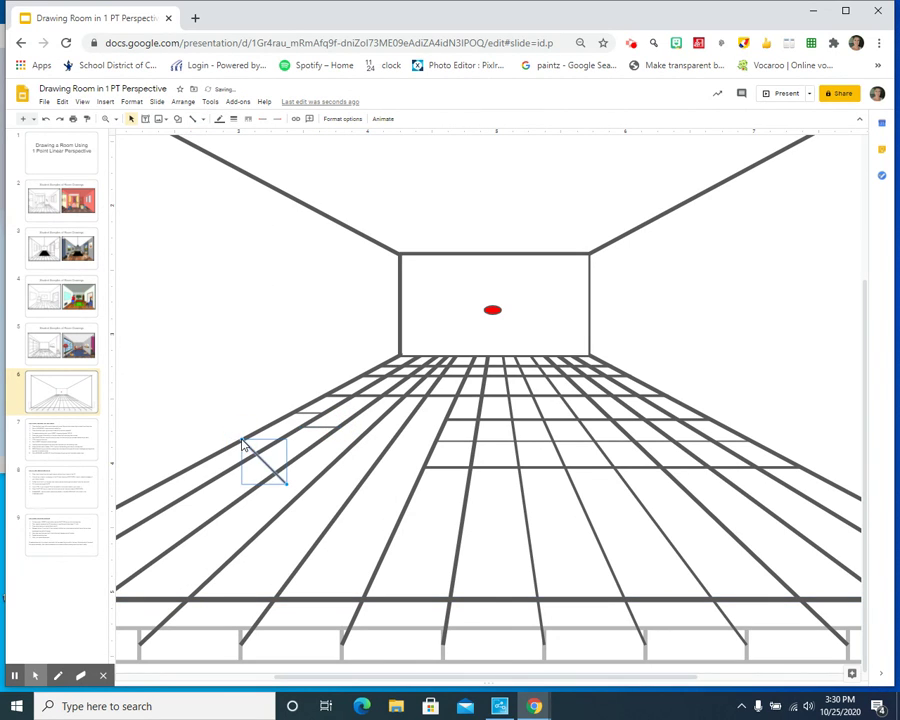
click(45, 119)
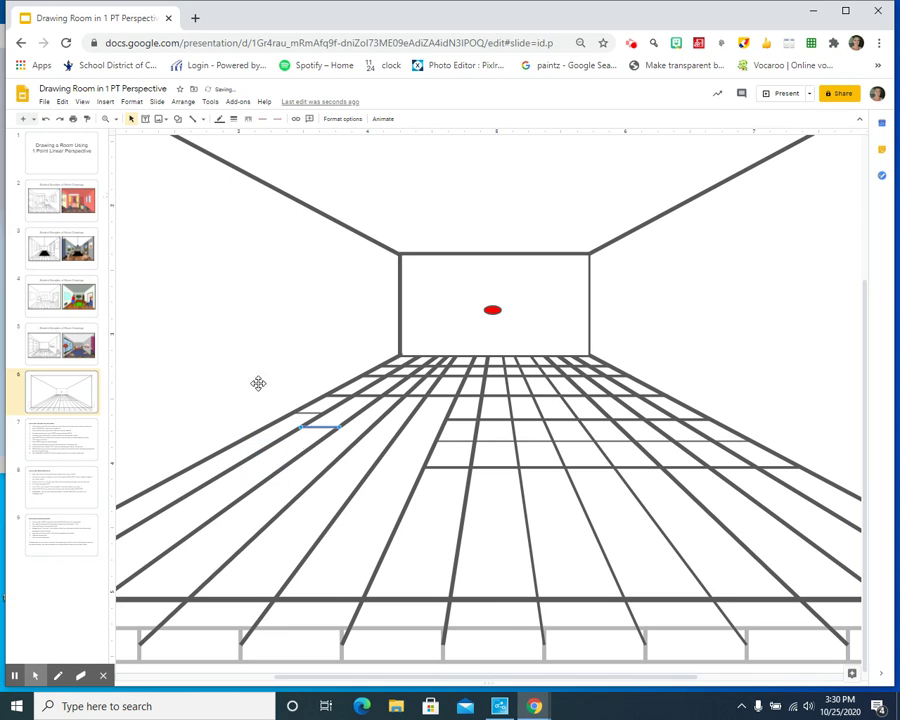
Draw two more short plank ends further forward, one across the leftmost floorboard and one across the third floorboard
click(196, 119)
drag(238, 442, 276, 440)
key(Tab)
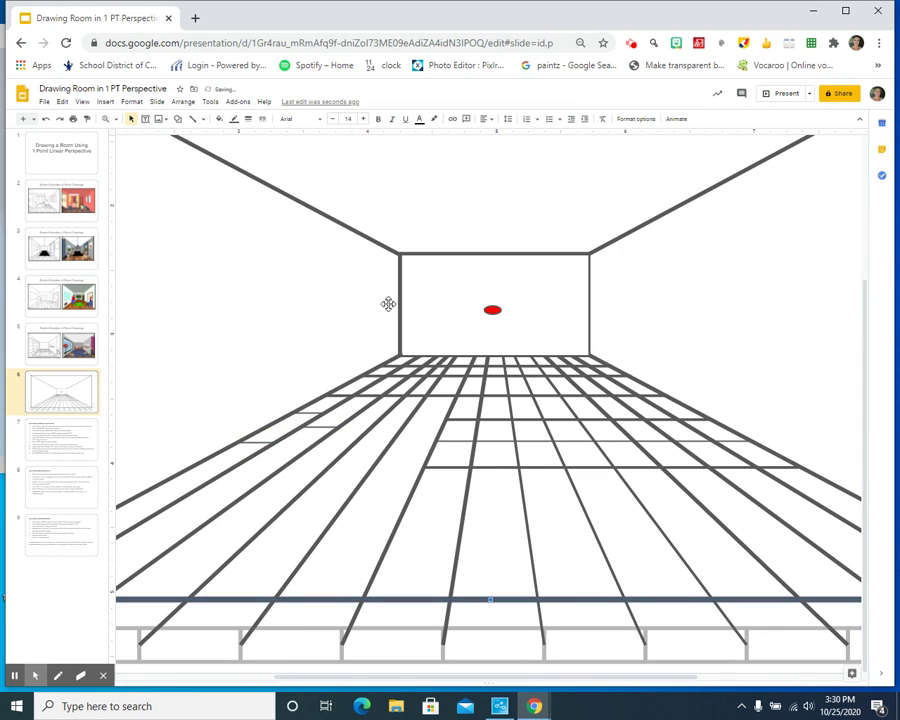
click(193, 119)
drag(306, 455, 340, 454)
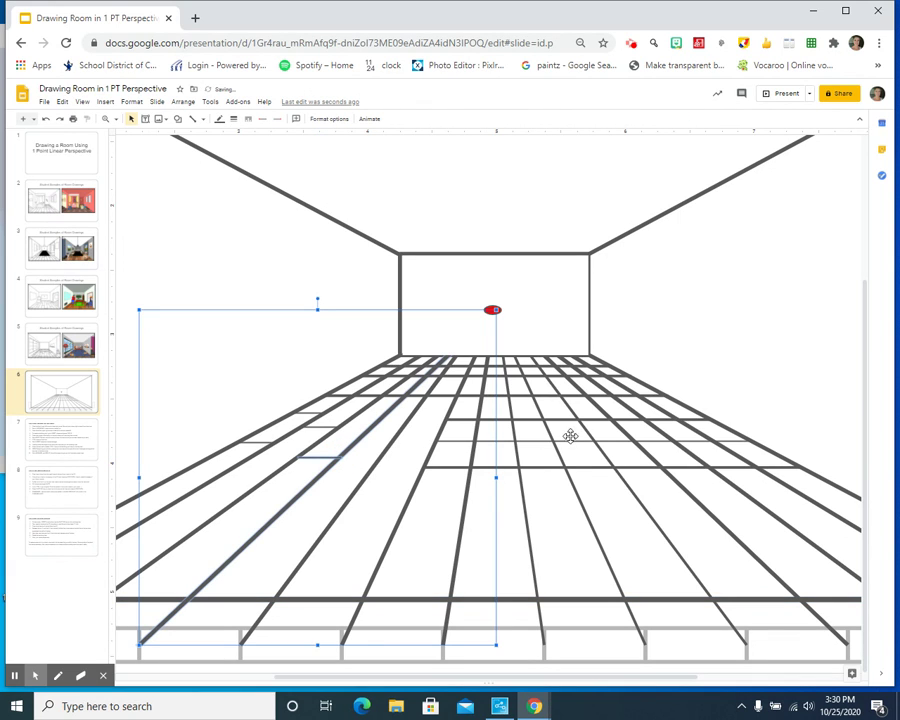
click(540, 440)
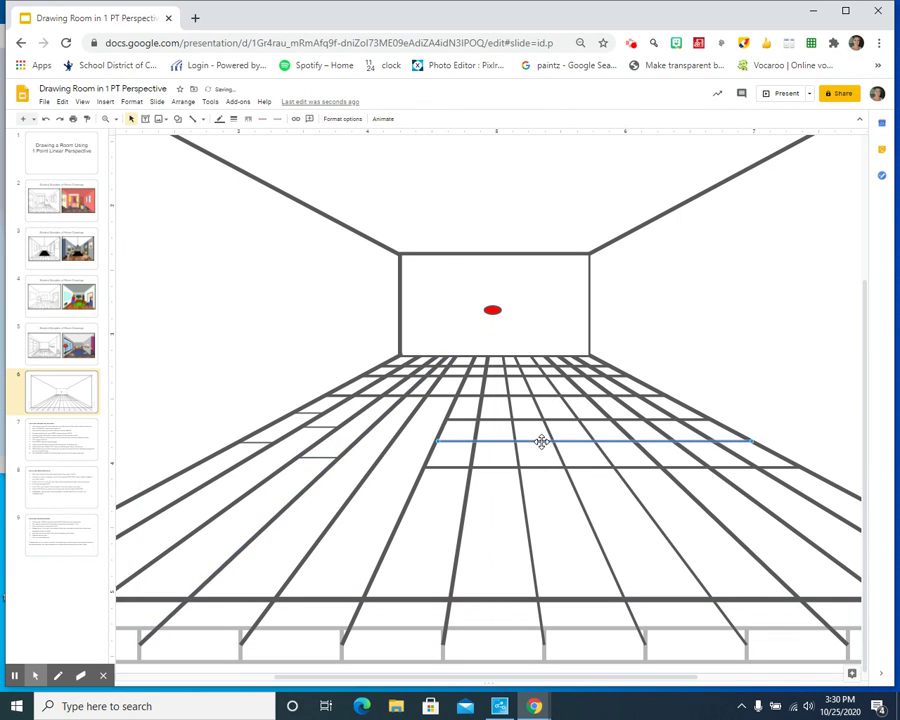
click(233, 119)
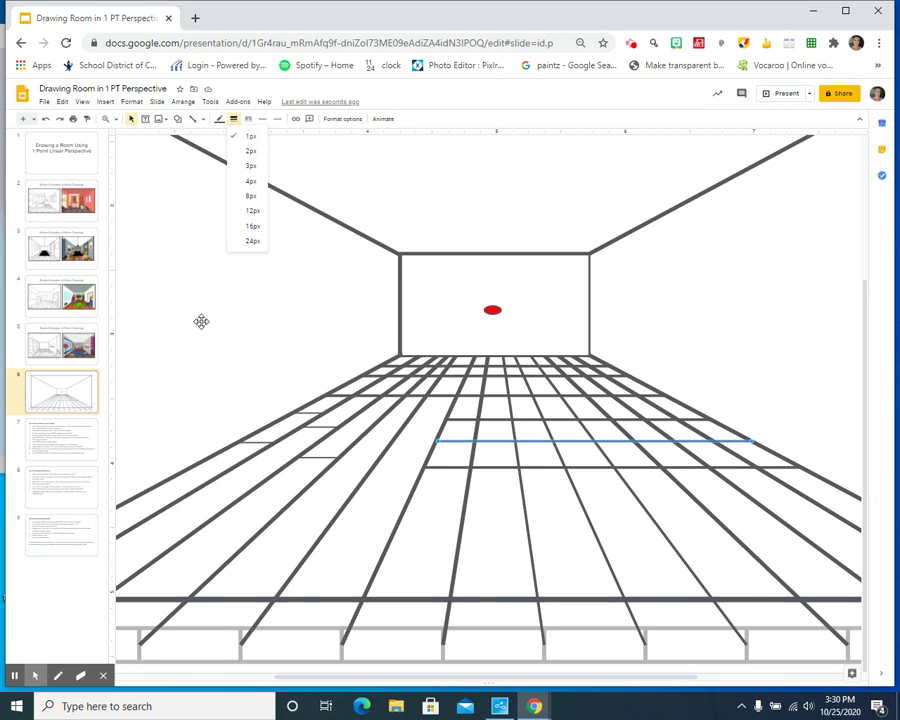
key(Tab)
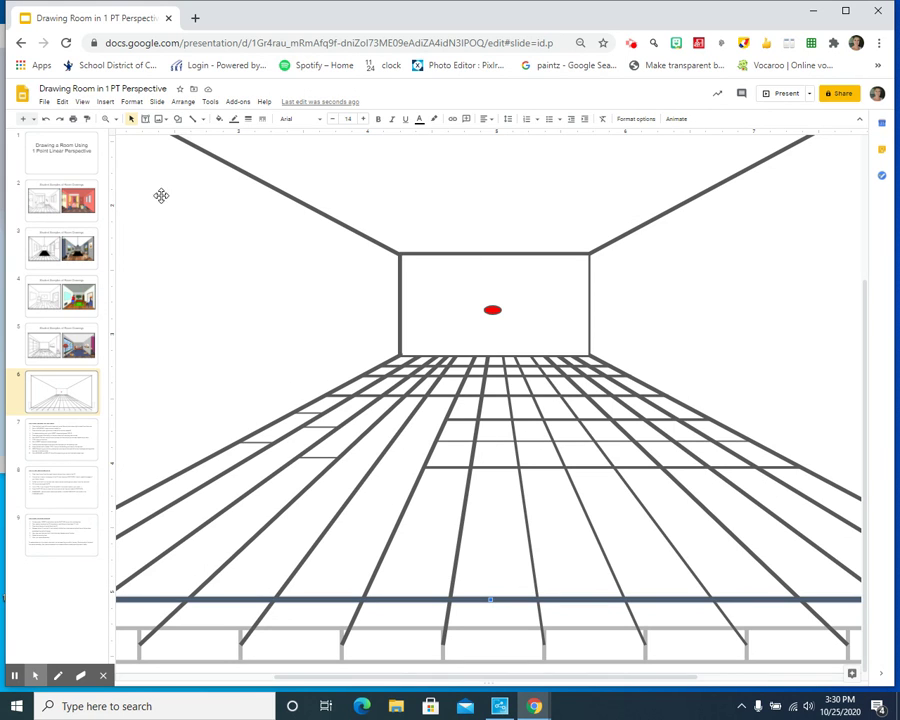
Zoom out to view the whole room drawing on the slide
key(ctrl+z)
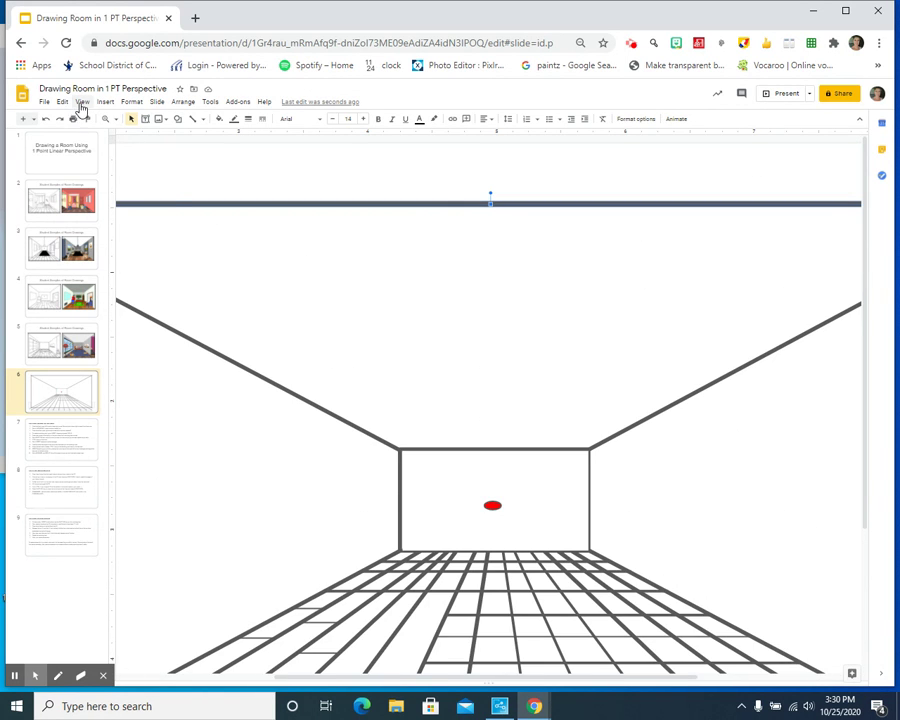
click(82, 102)
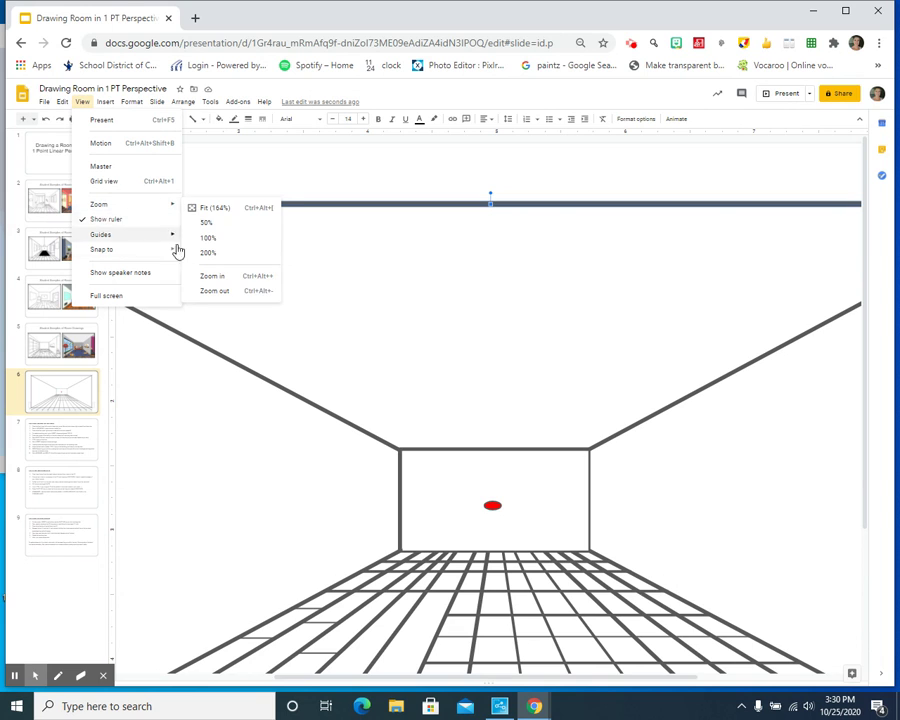
mouse_move(120, 207)
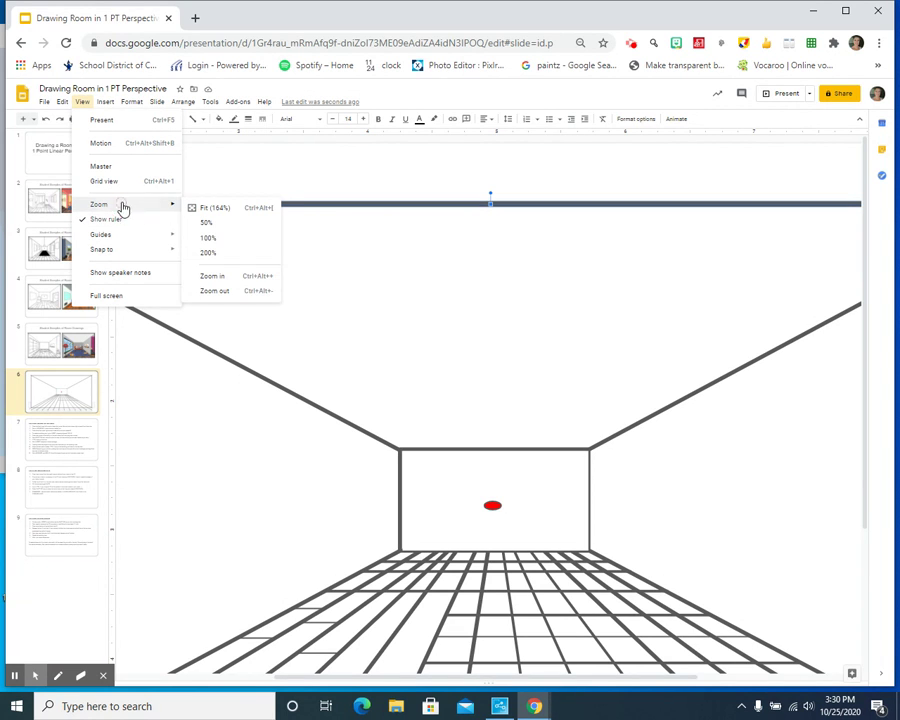
click(238, 292)
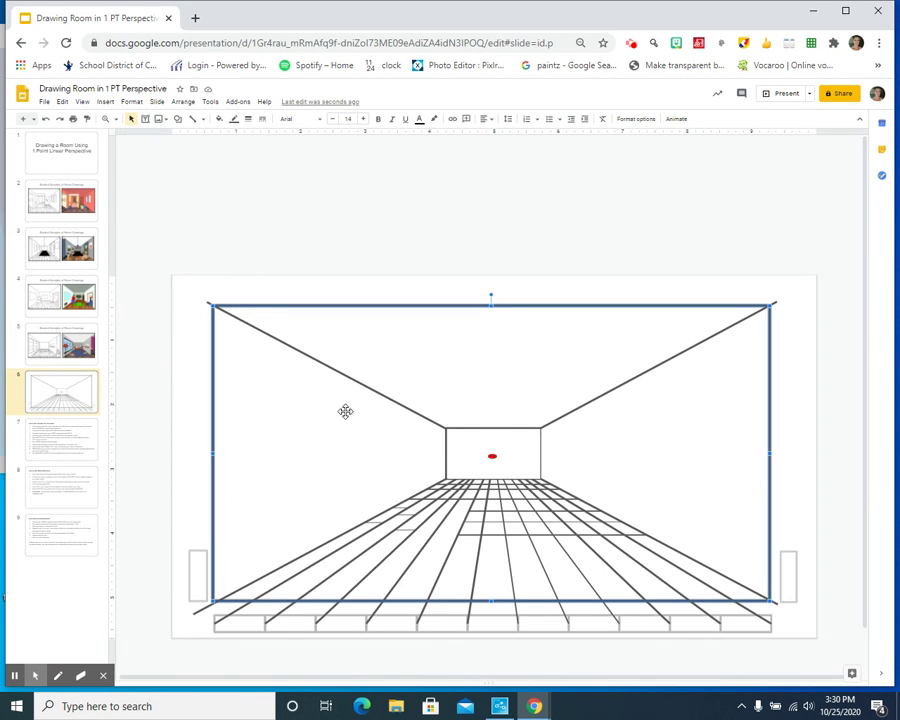